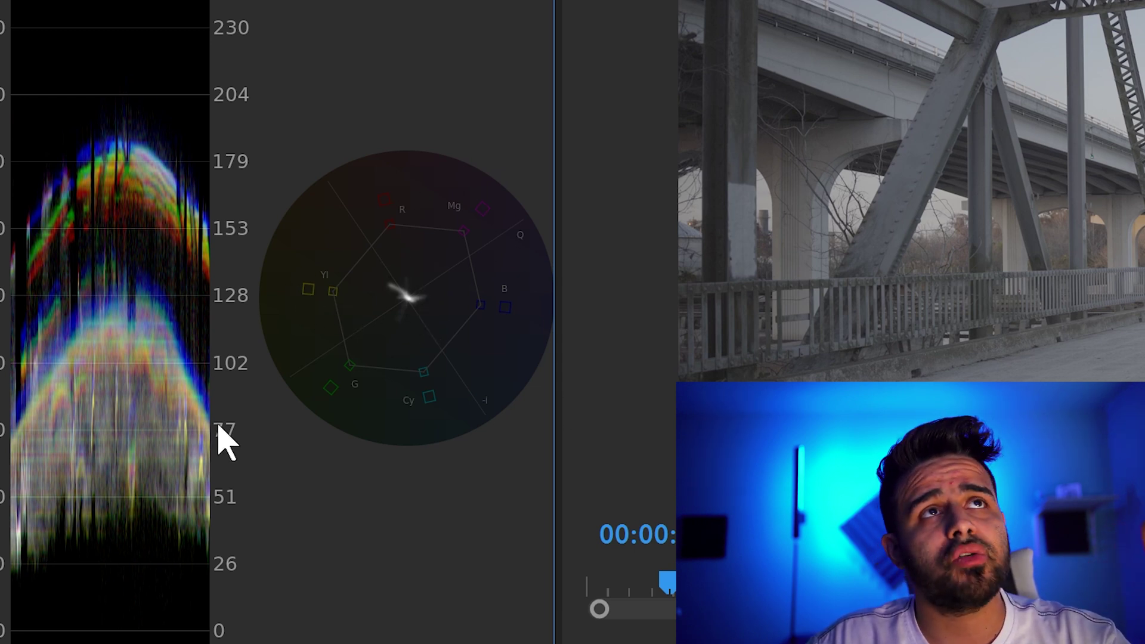
Step: Hide the vectorscope in the Lumetri Scopes so only the waveform is displayed
right_click(407, 295)
left_click(511, 352)
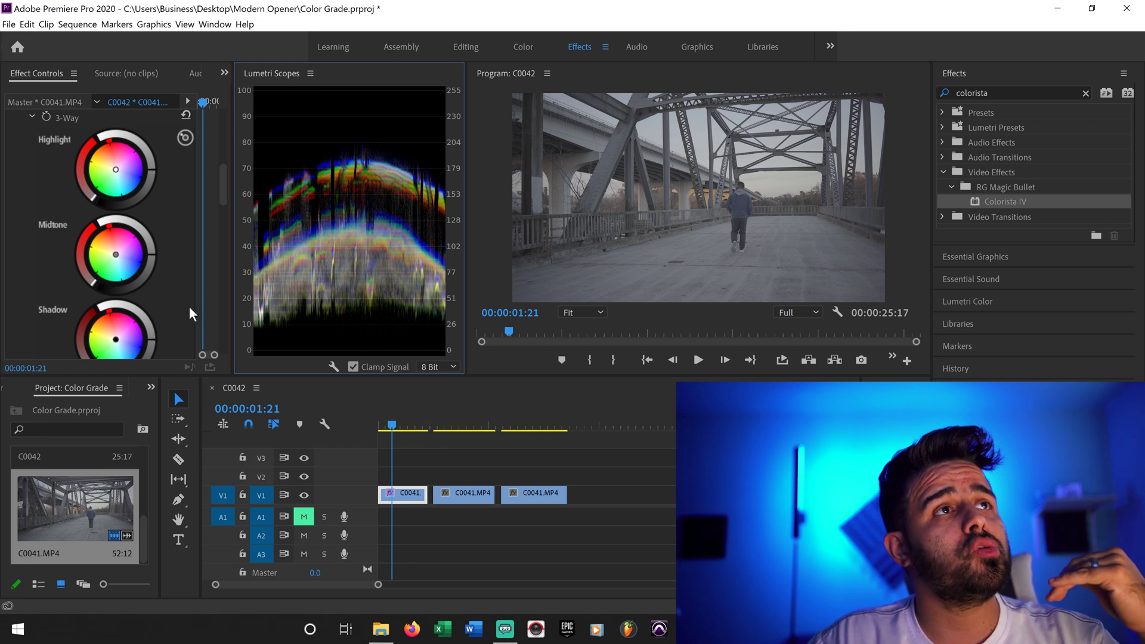
Step: Lower the shadows and raise the highlights with Colorista IV's 3-Way wheels on the first clip, and collapse the effect
scroll(190, 308, "down", 3)
scroll(173, 296, "up", 1)
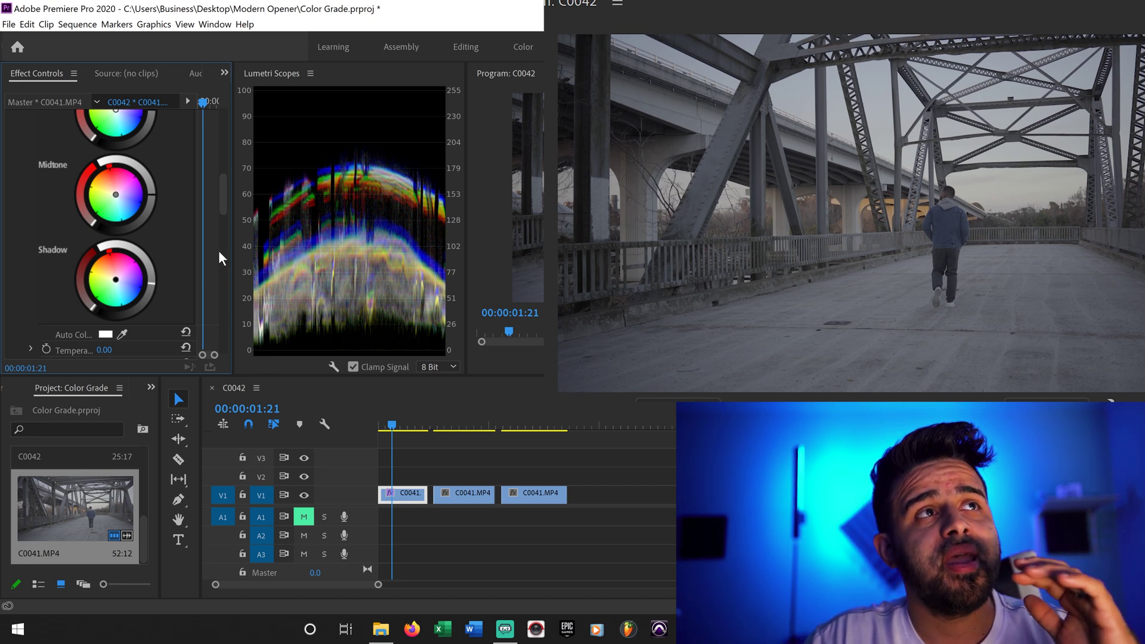
scroll(168, 234, "up", 3)
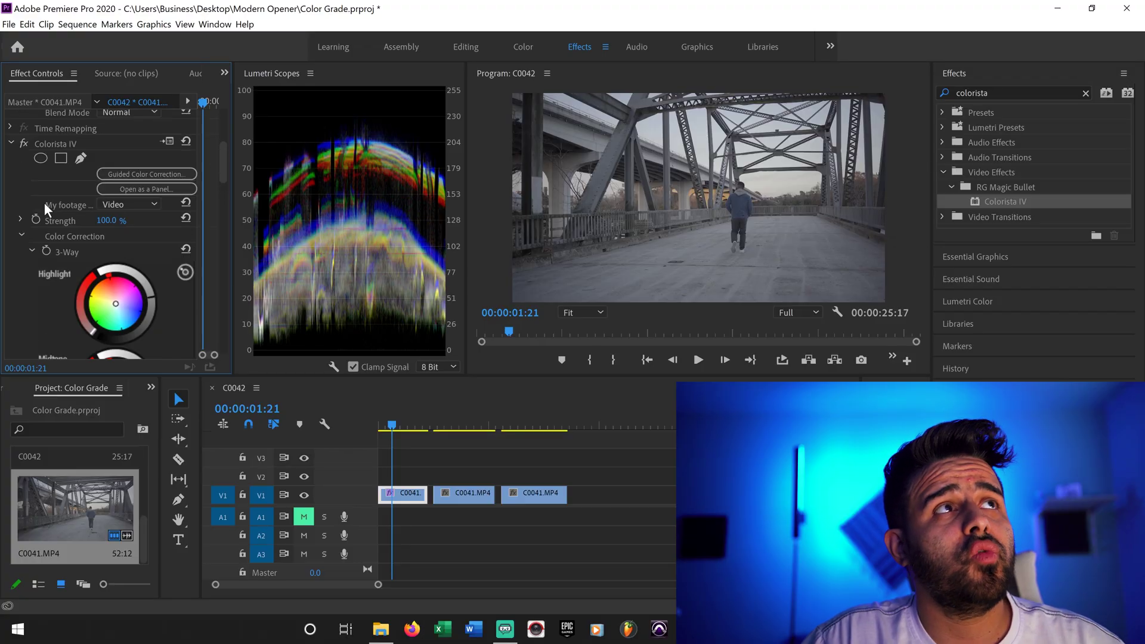
scroll(44, 202, "up", 1)
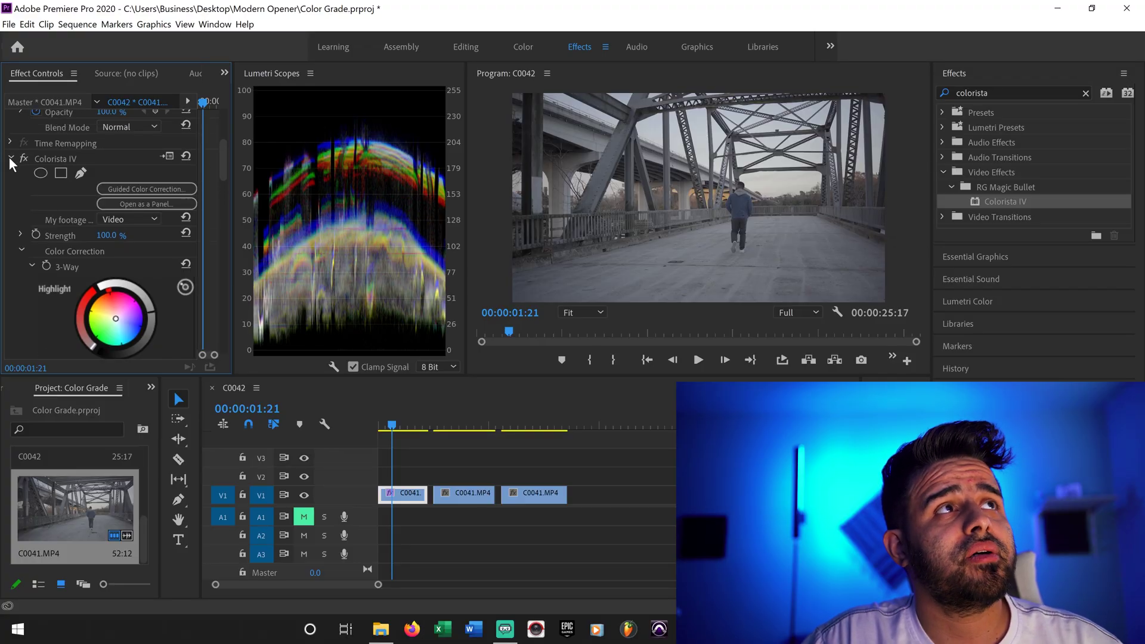
left_click(9, 158)
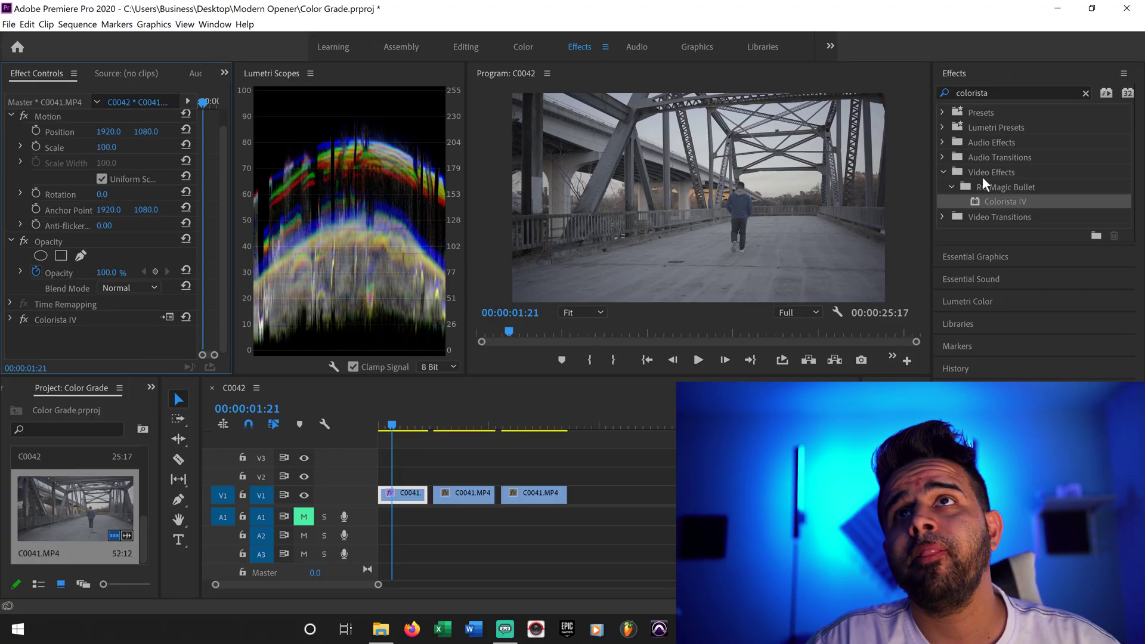
Step: Apply the Lumetri Color effect to the first clip on V1 and expand its Basic Correction section
left_click(1086, 94)
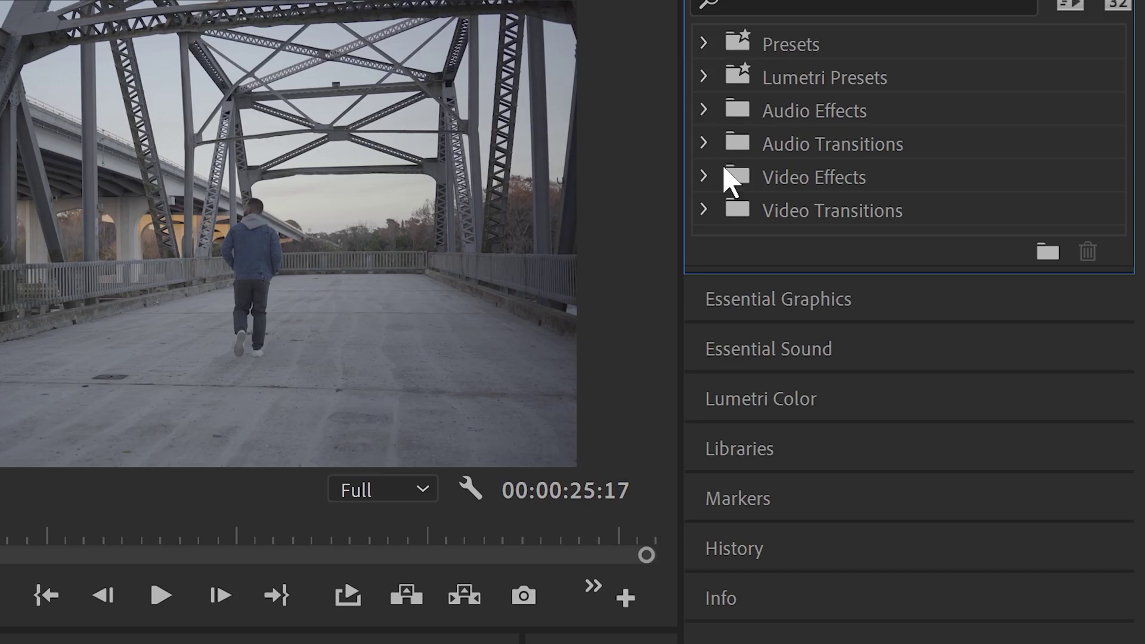
left_click(705, 178)
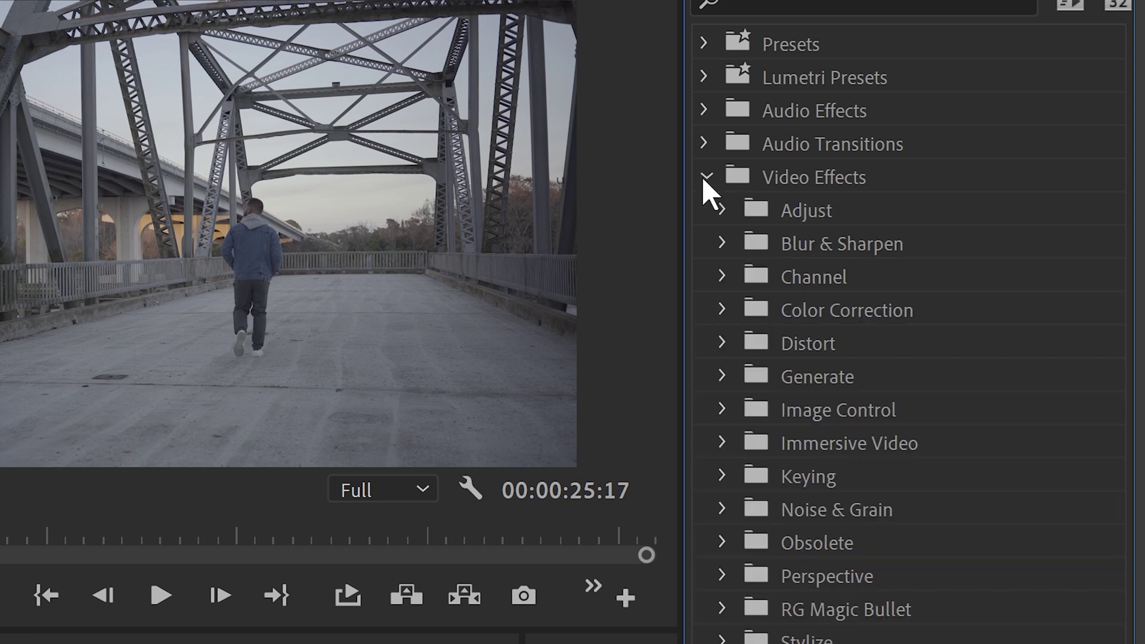
left_click(723, 309)
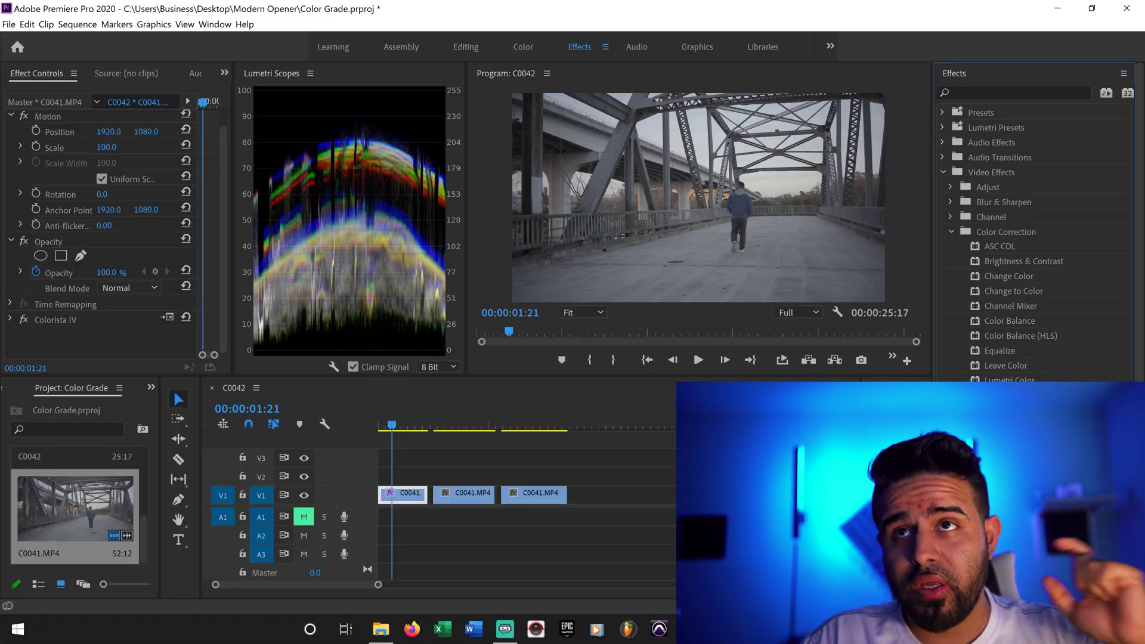
left_click_drag(897, 256, 411, 498)
scroll(102, 315, "down", 5)
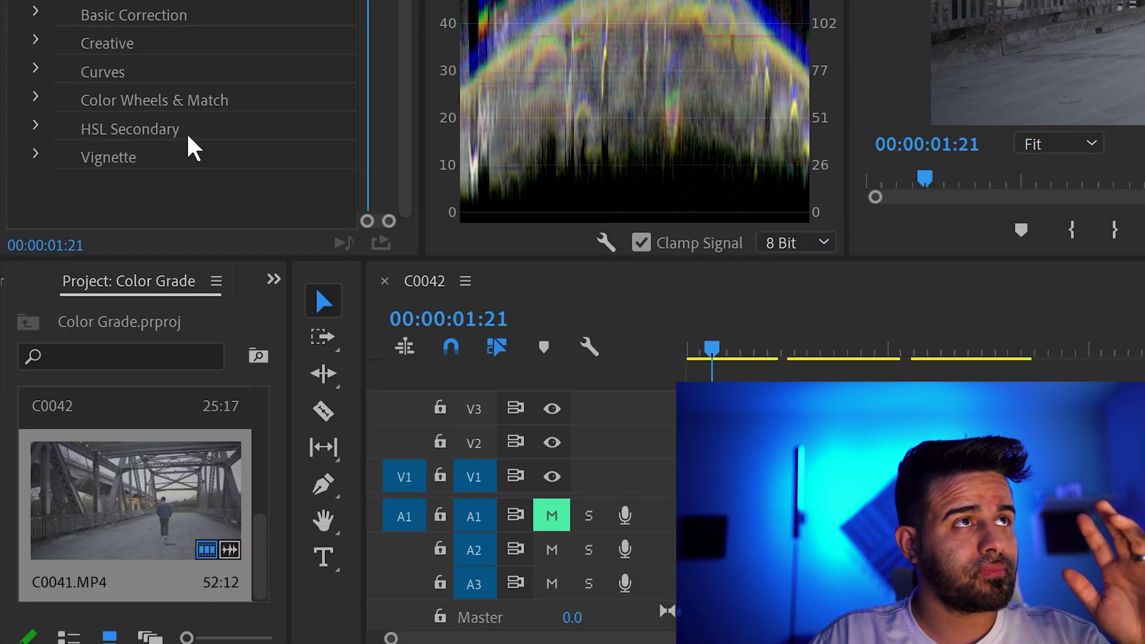
left_click(36, 12)
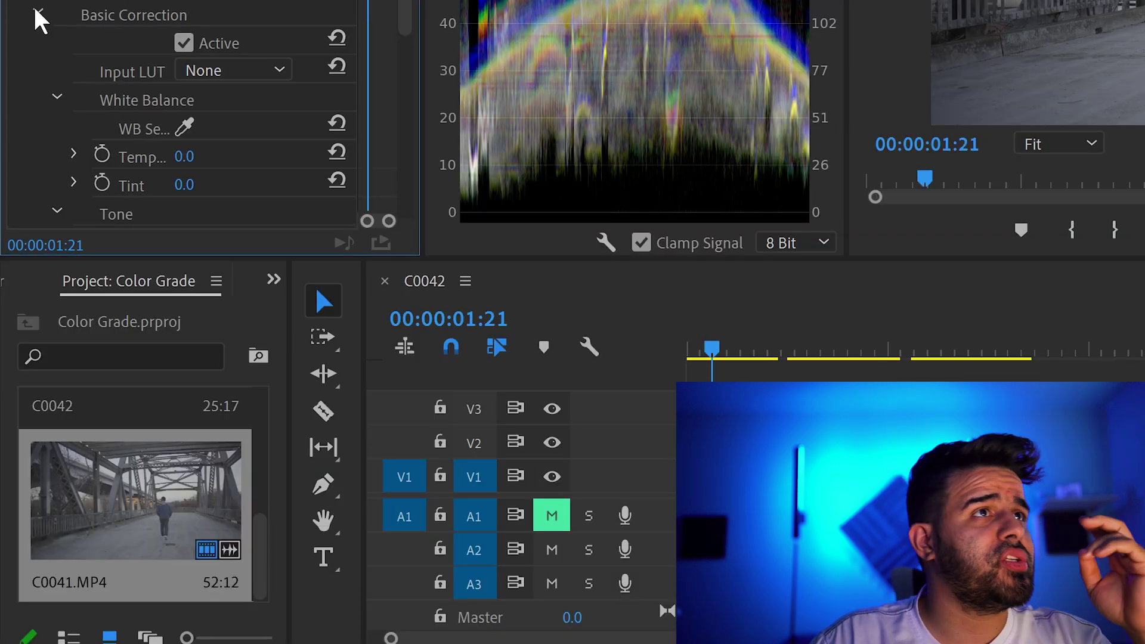
Step: Try white balance temperatures of about 140, -193 and 27 on the clip, and reset the temperature
scroll(89, 102, "down", 2)
scroll(208, 140, "down", 2)
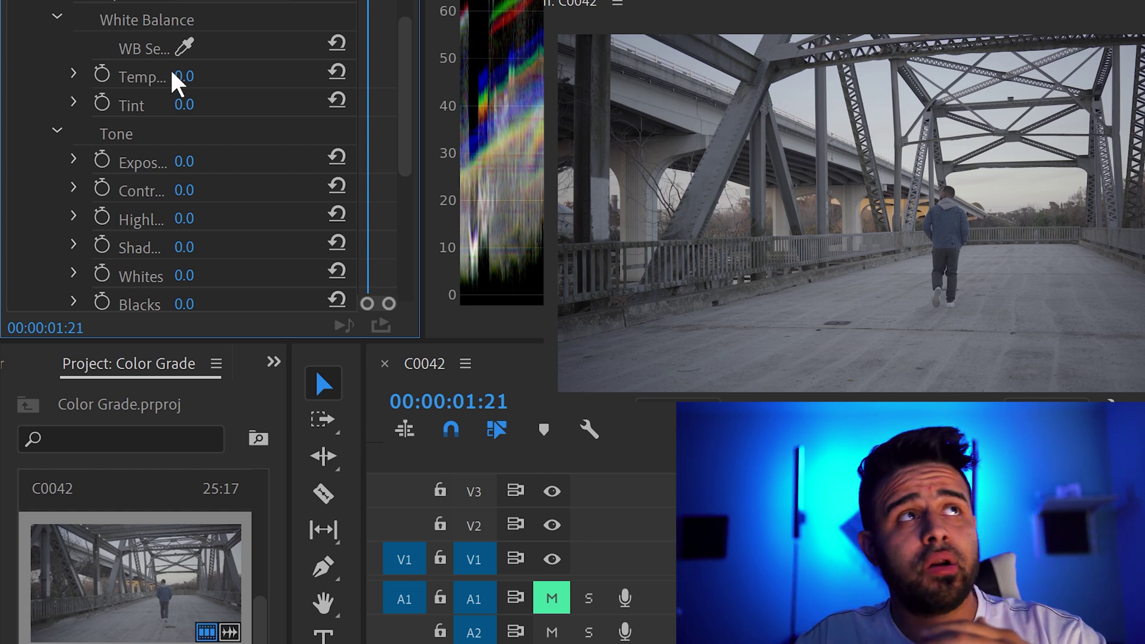
scroll(178, 80, "up", 2)
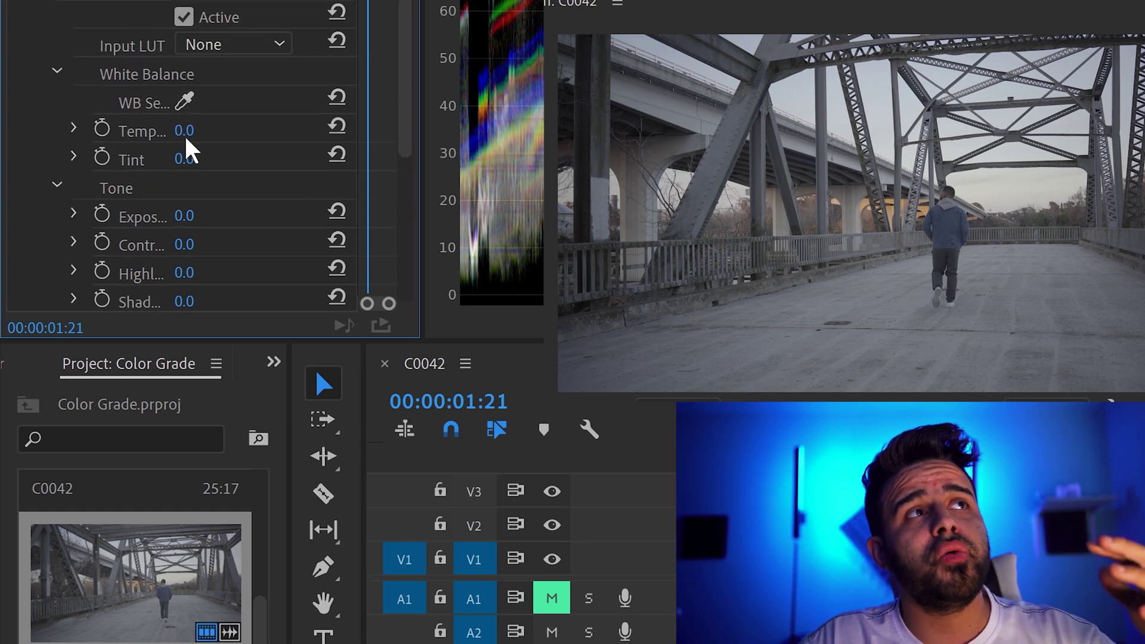
left_click_drag(186, 132, 269, 133)
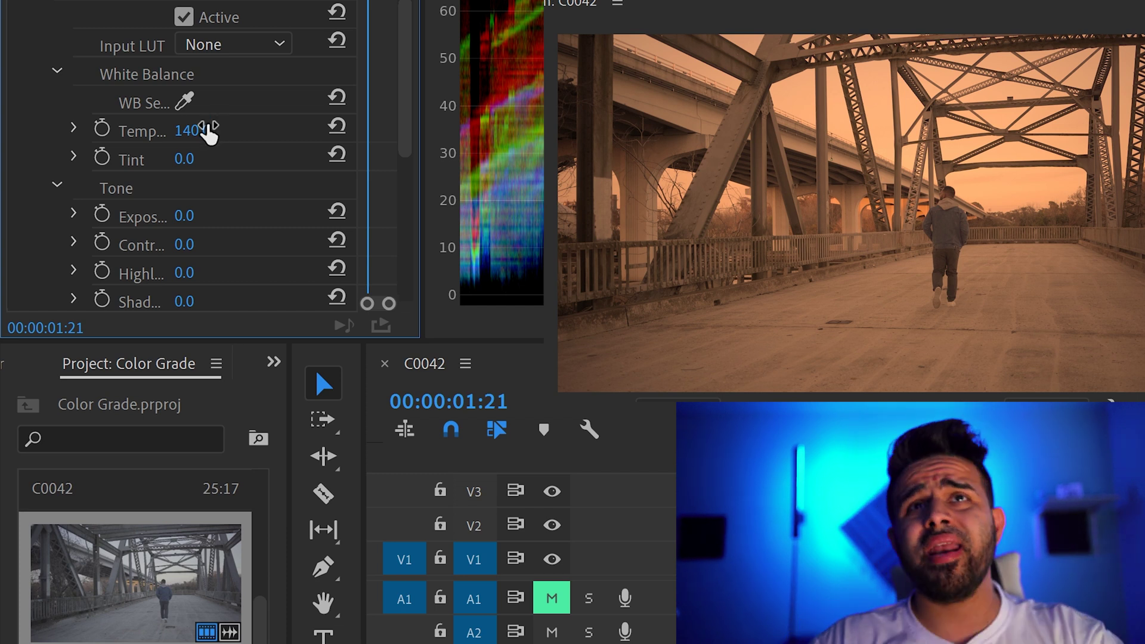
left_click_drag(203, 136, 4, 136)
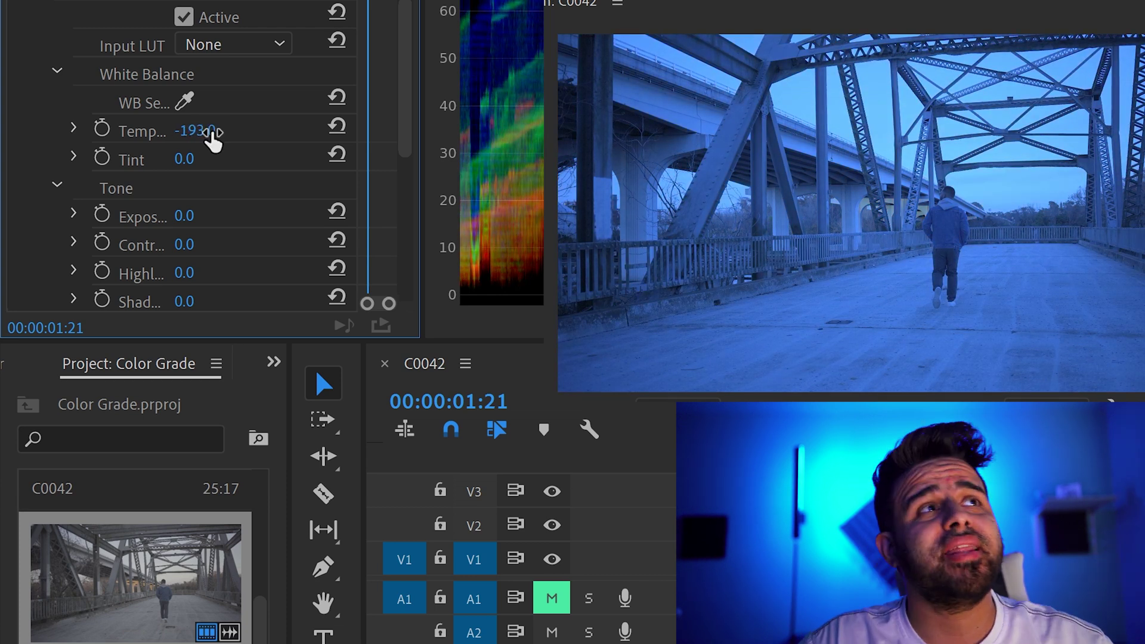
left_click_drag(195, 130, 326, 130)
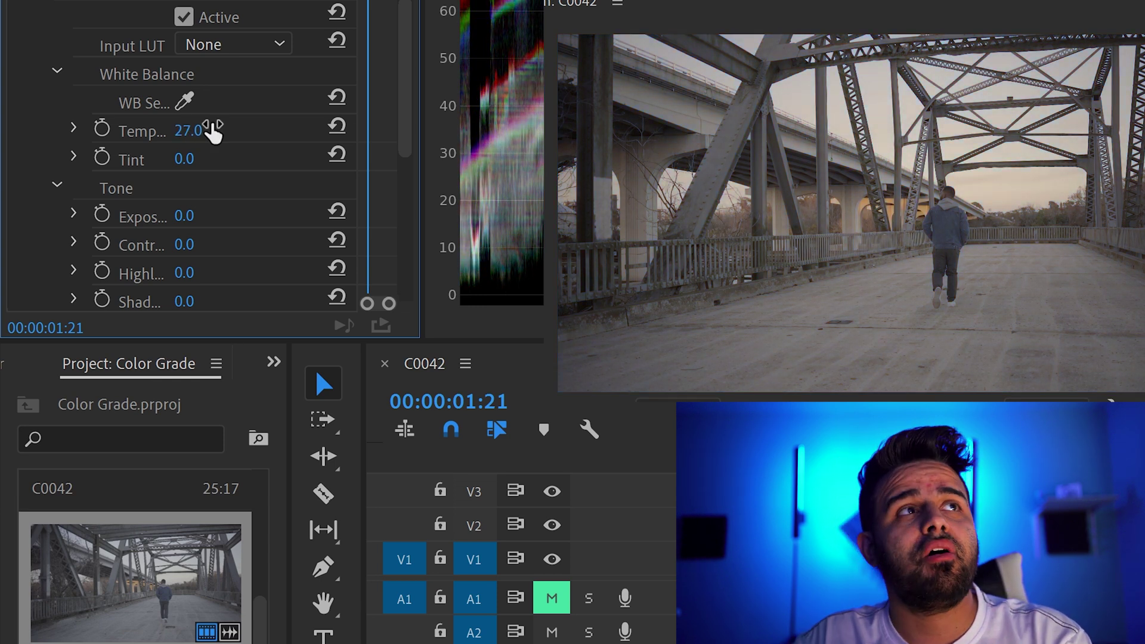
left_click(338, 126)
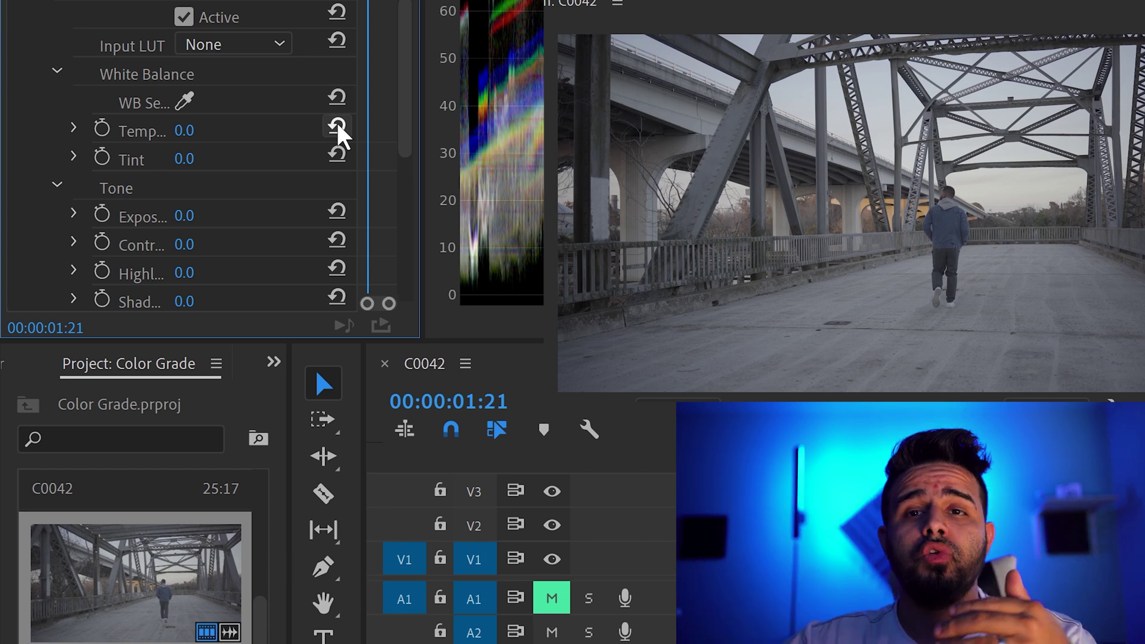
Step: Set the Basic Correction saturation to 189 and play back the clip, stopping at 00:00:03:01
scroll(128, 179, "down", 10)
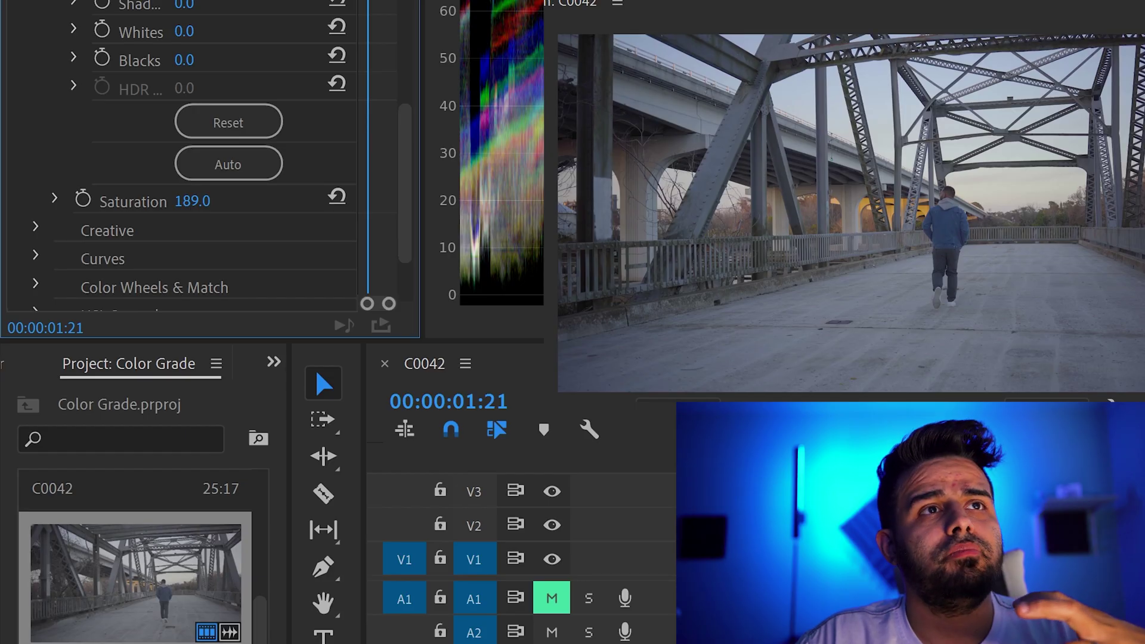
key("space")
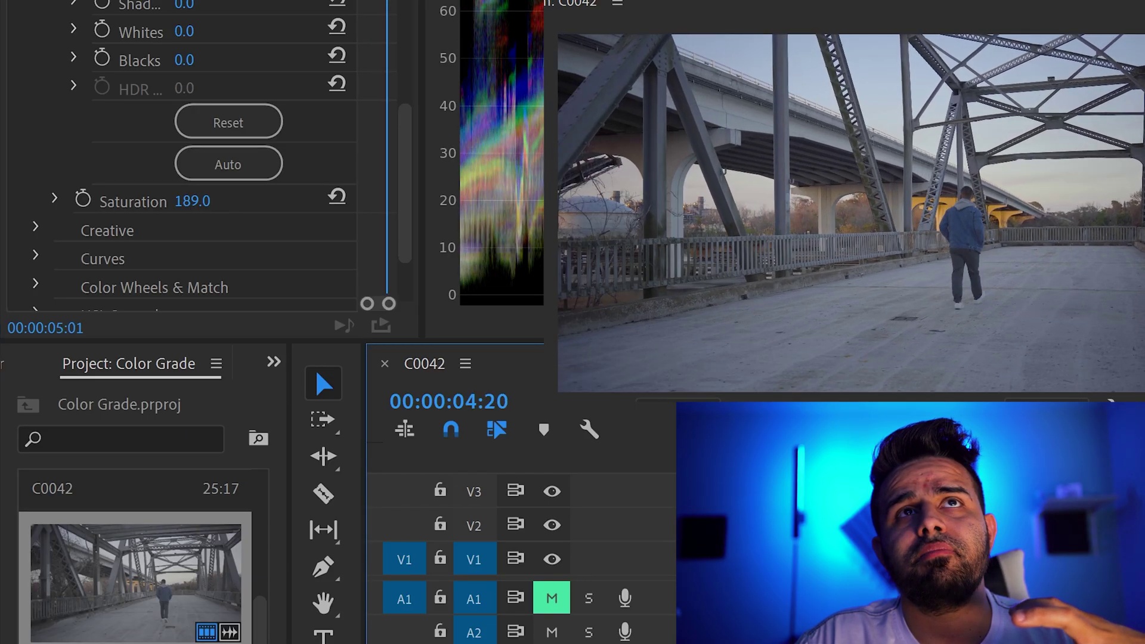
key("j")
key("j")
key("k")
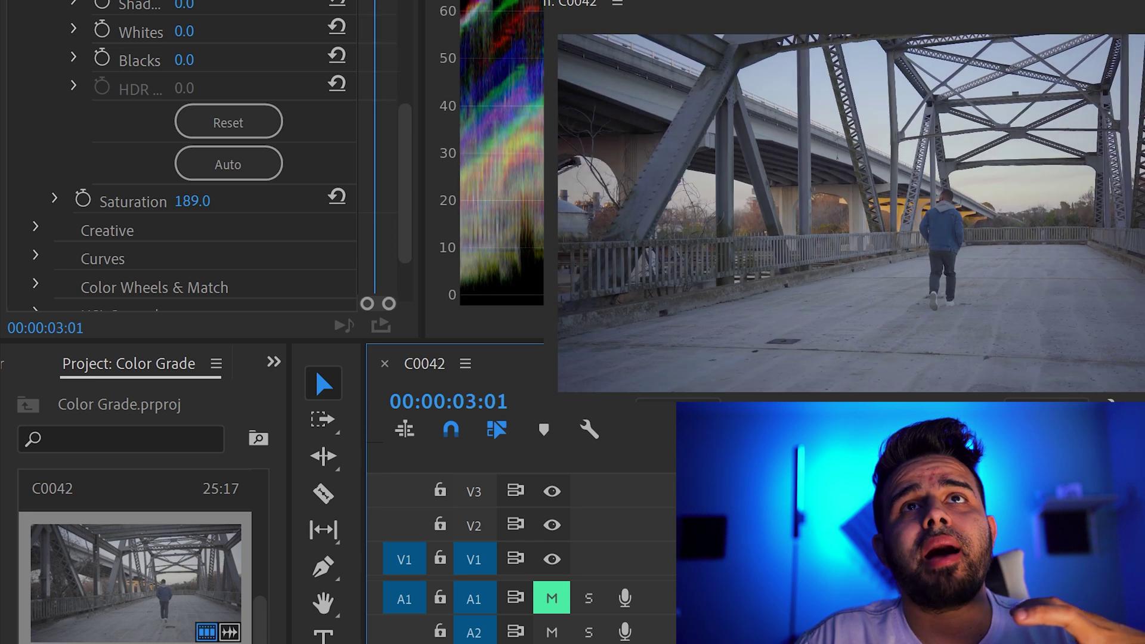
Step: Set the white balance temperature in Basic Correction to 20
scroll(56, 148, "up", 7)
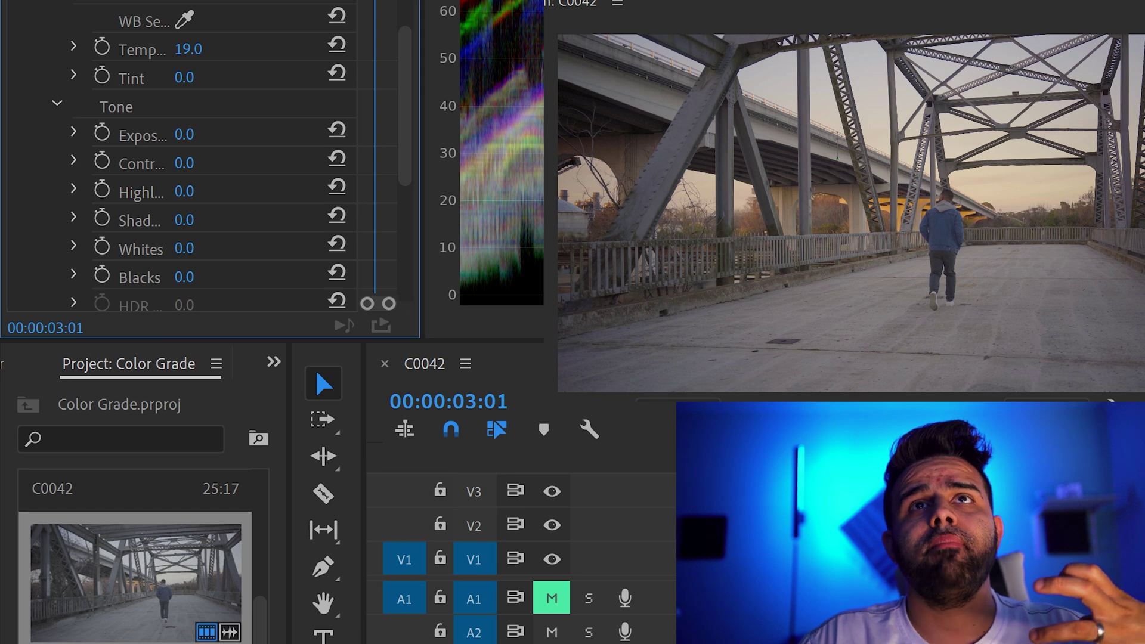
left_click_drag(203, 50, 213, 50)
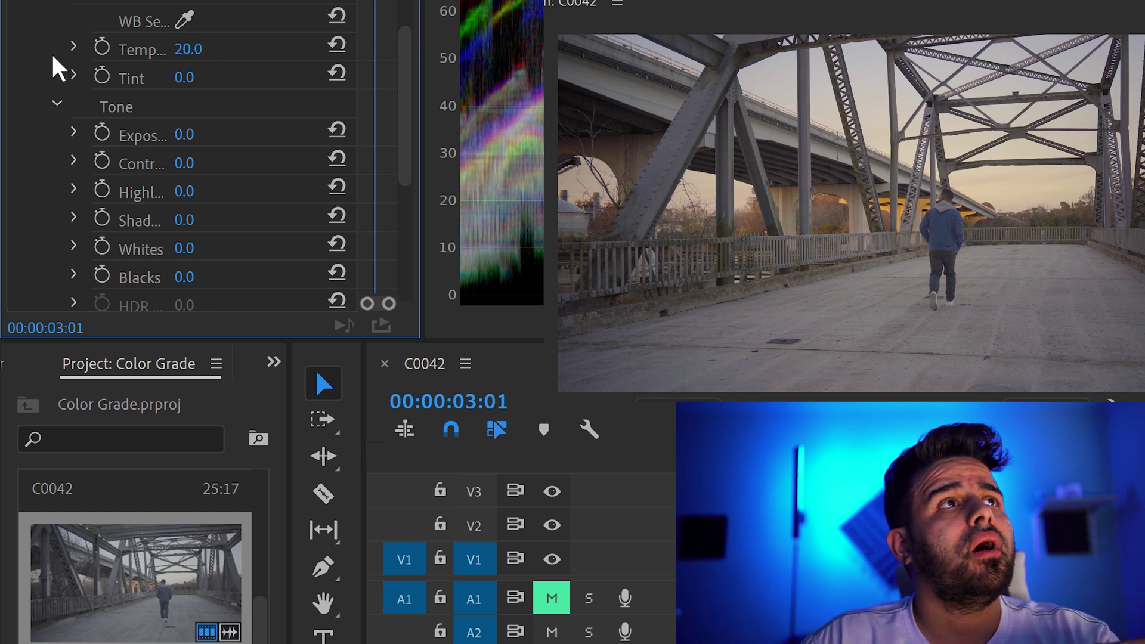
Step: Expand Lumetri Color's Creative section and set the vibrance to 50
scroll(51, 72, "down", 4)
scroll(50, 76, "down", 2)
scroll(50, 76, "down", 3)
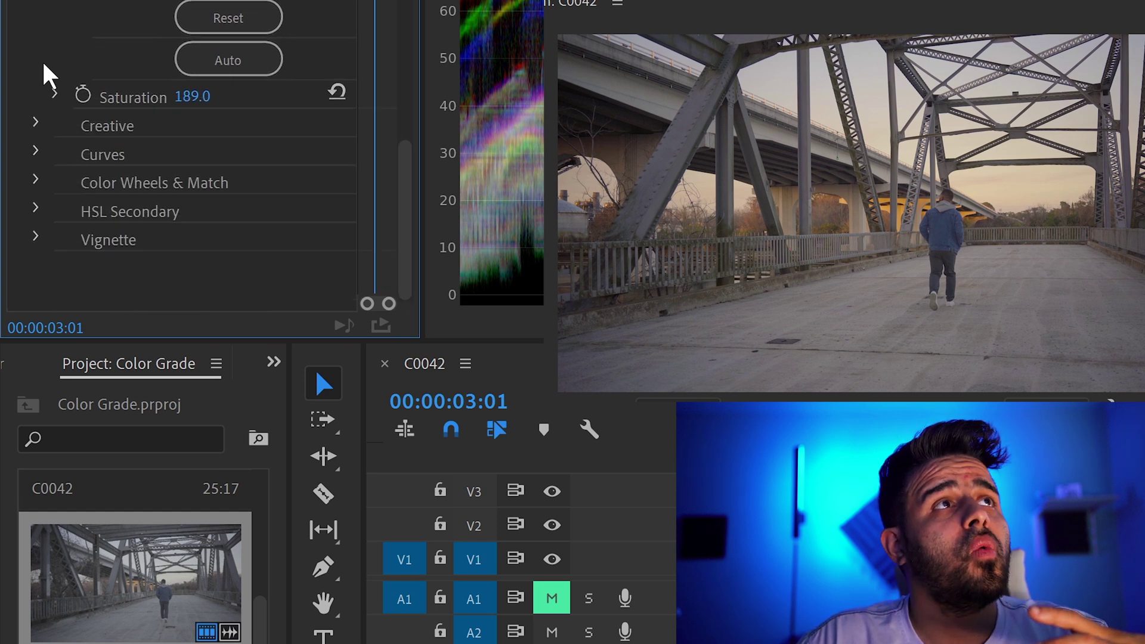
left_click(36, 126)
scroll(36, 173, "down", 4)
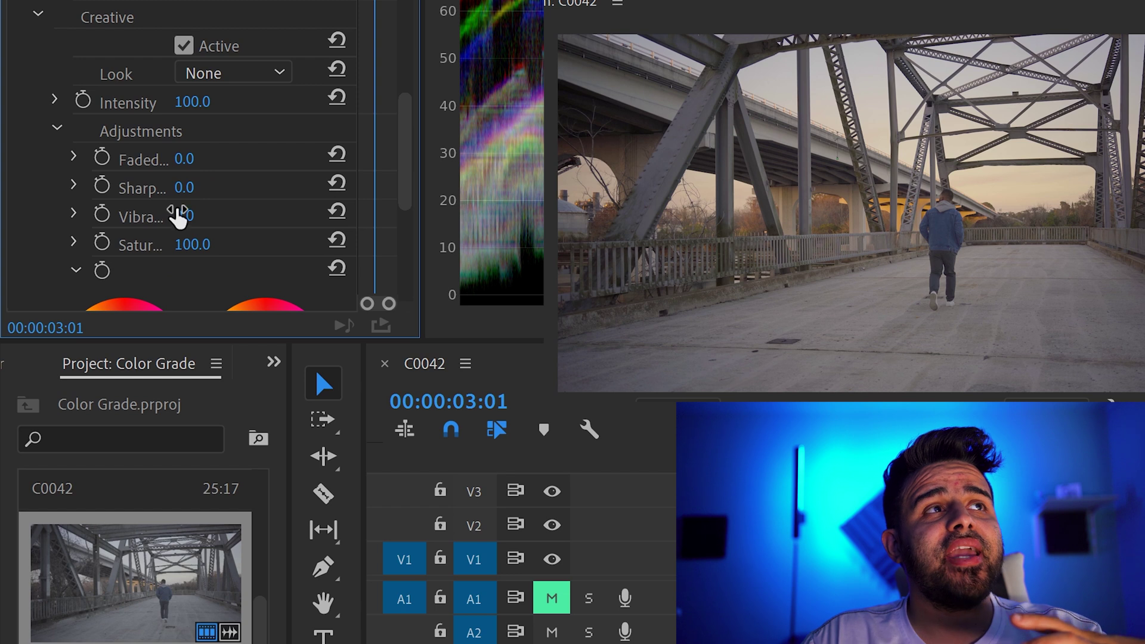
scroll(175, 189, "down", 1)
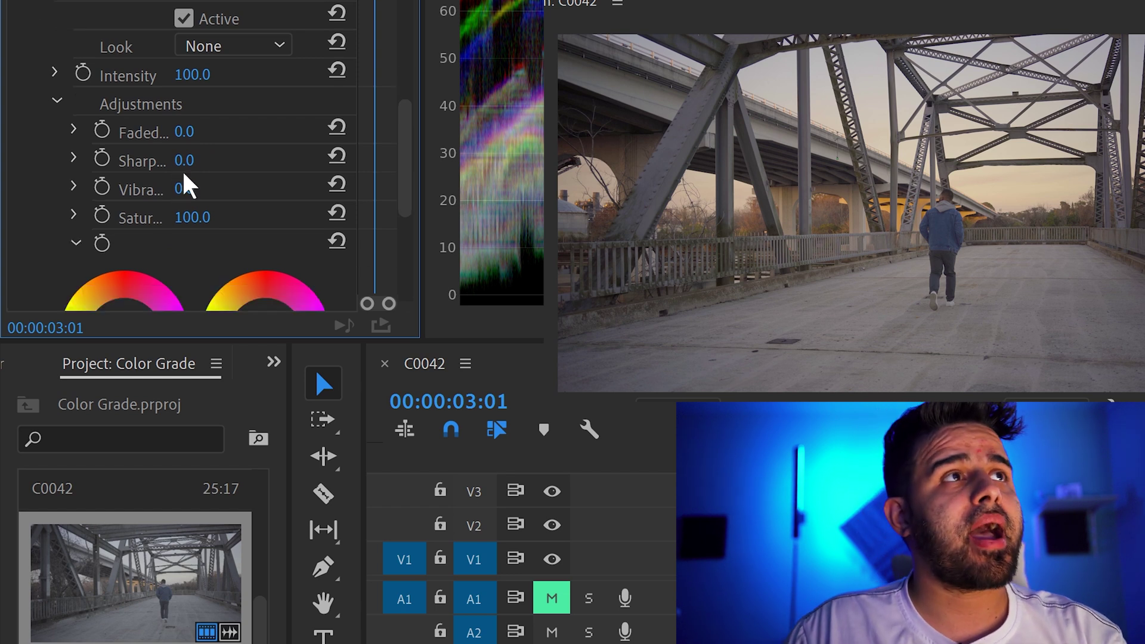
left_click_drag(182, 188, 213, 189)
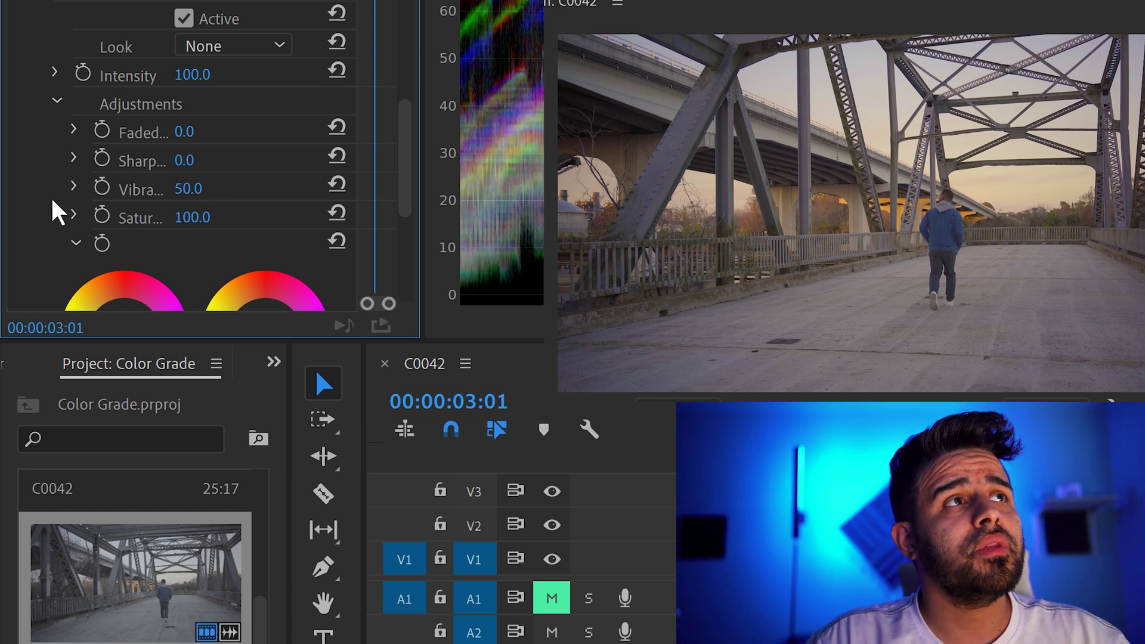
Step: Shape the white RGB curve into a gentle S by pulling a shadow point down and a highlight point up
scroll(54, 211, "down", 2)
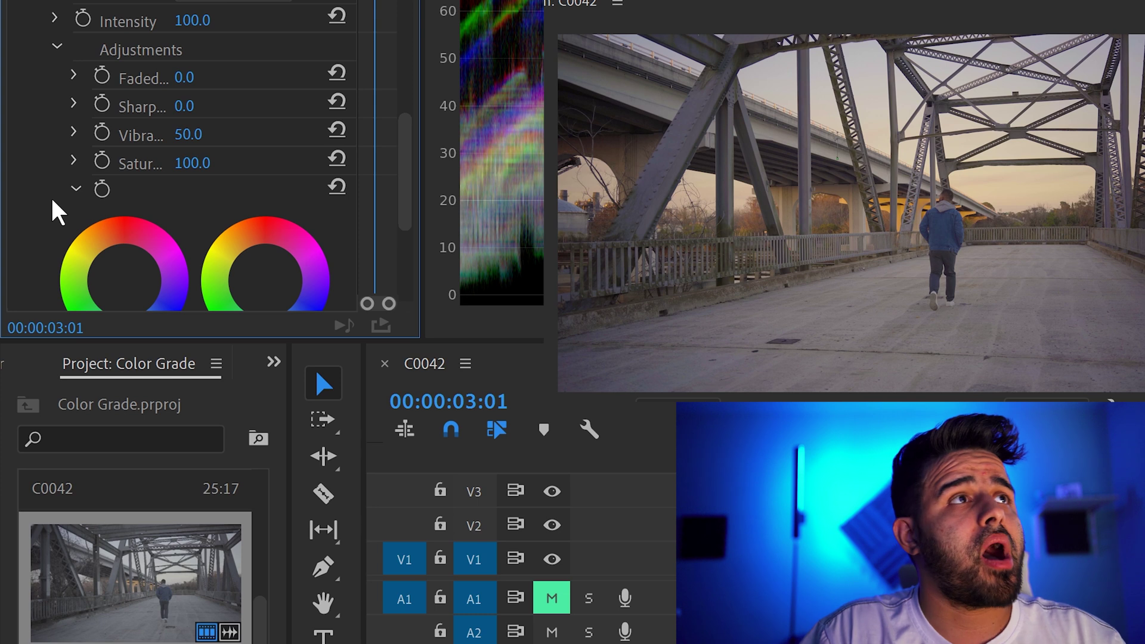
scroll(41, 149, "down", 5)
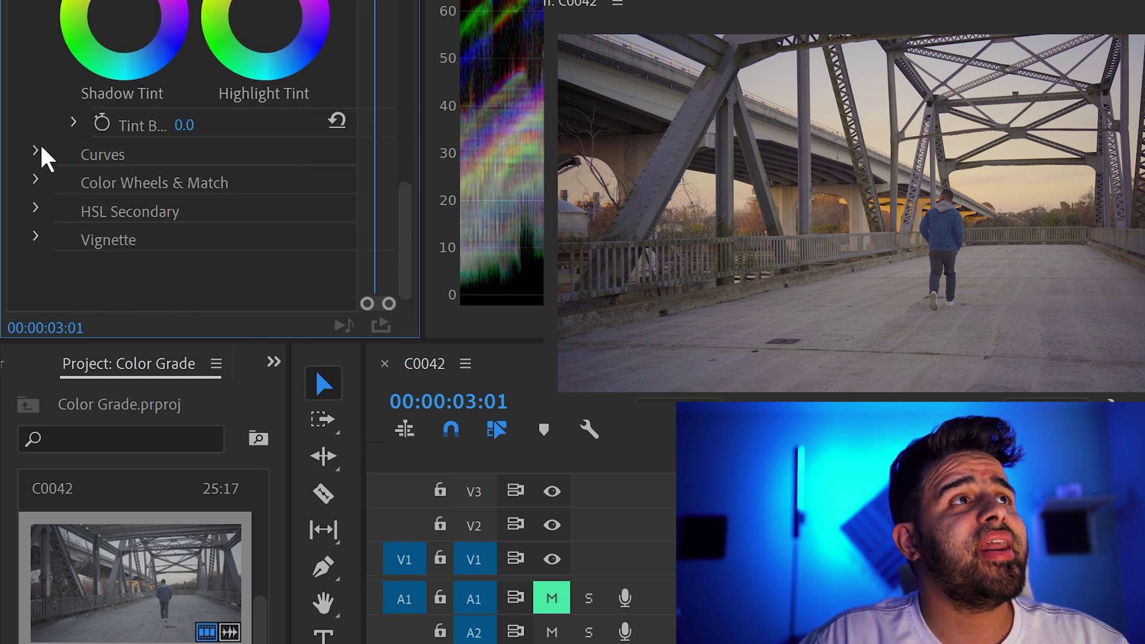
left_click(35, 153)
scroll(34, 203, "down", 1)
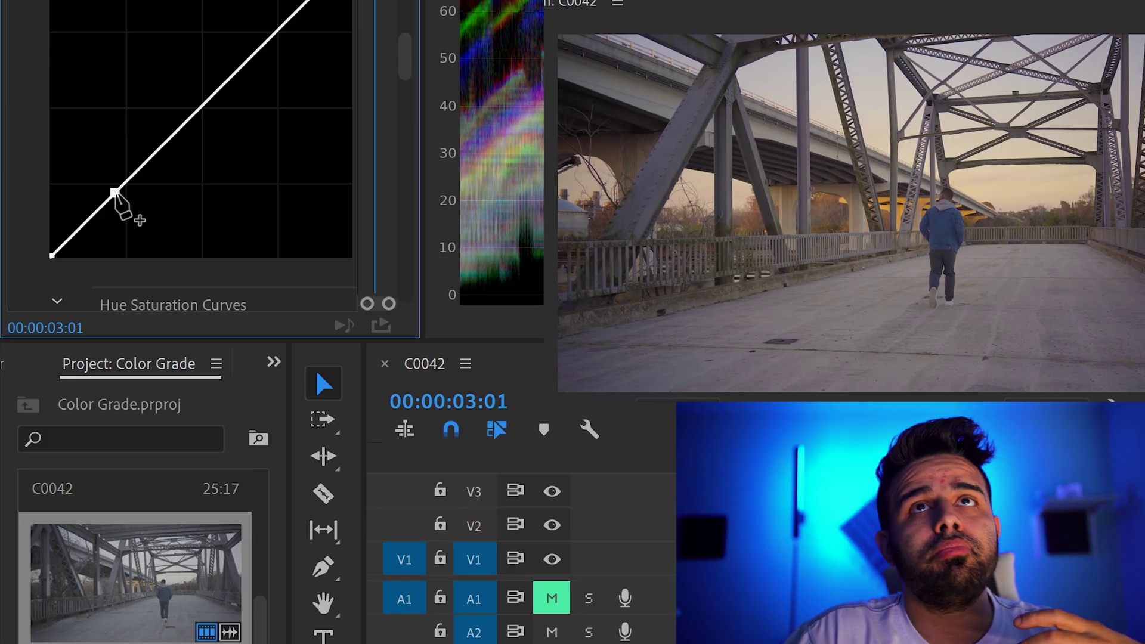
left_click(116, 198)
left_click_drag(117, 197, 121, 219)
left_click_drag(122, 269, 118, 302)
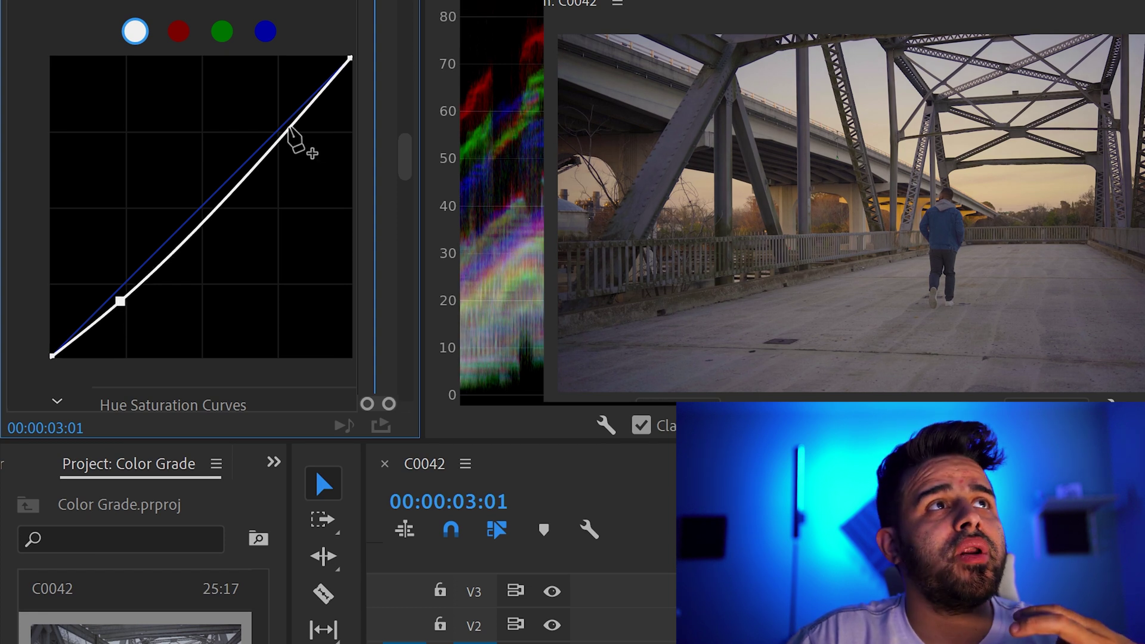
left_click_drag(285, 127, 284, 113)
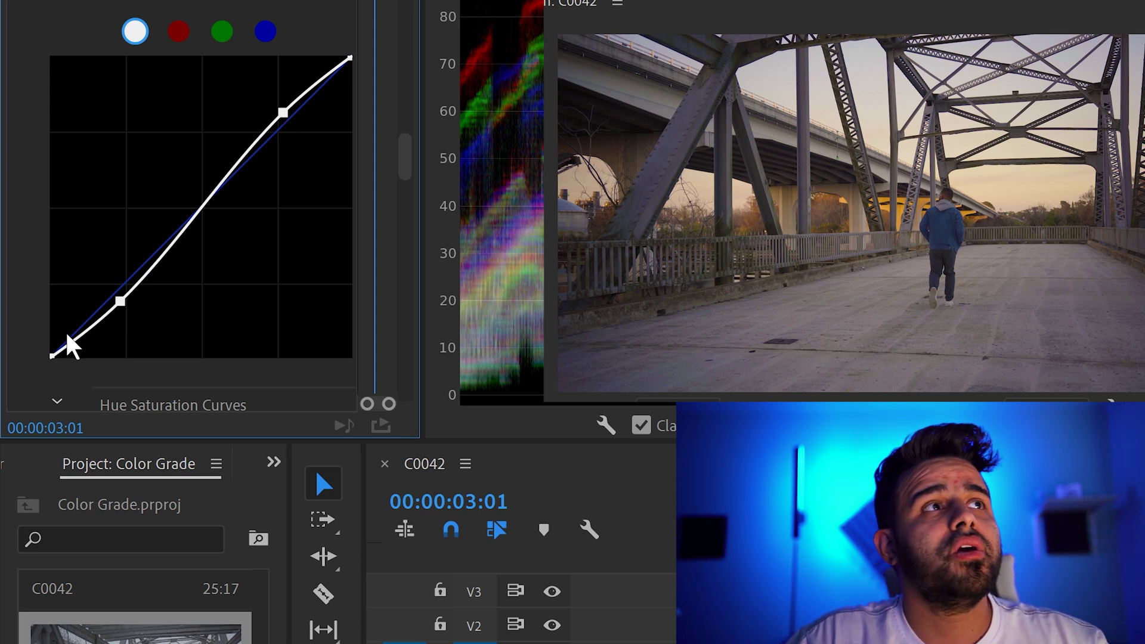
scroll(7, 261, "up", 5)
scroll(20, 320, "down", 5)
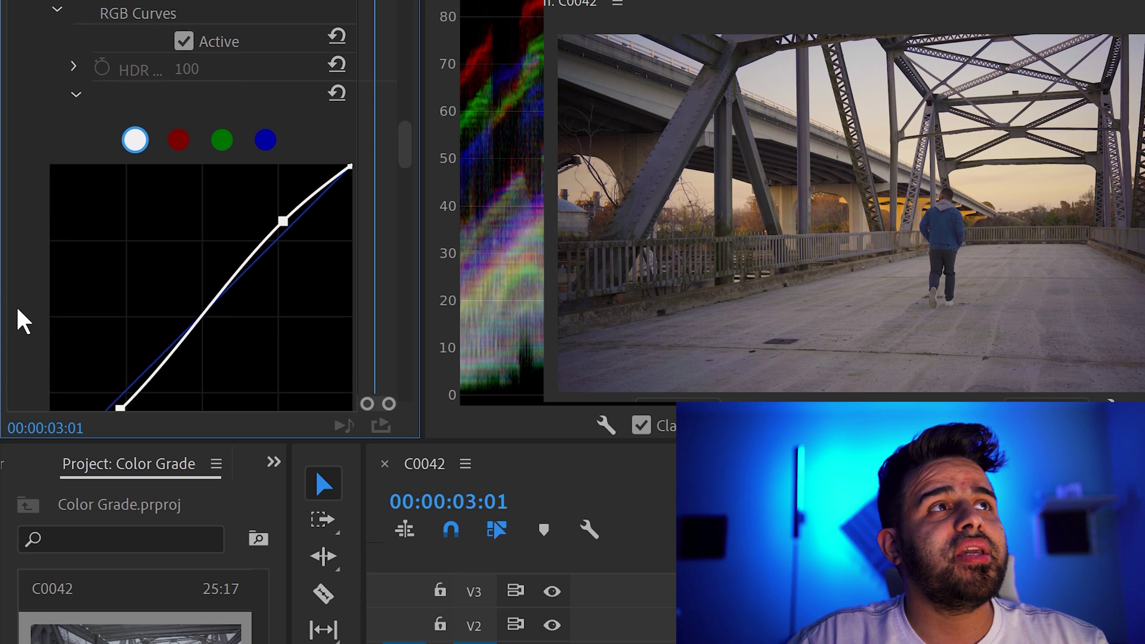
left_click_drag(120, 328, 122, 333)
scroll(14, 223, "up", 10)
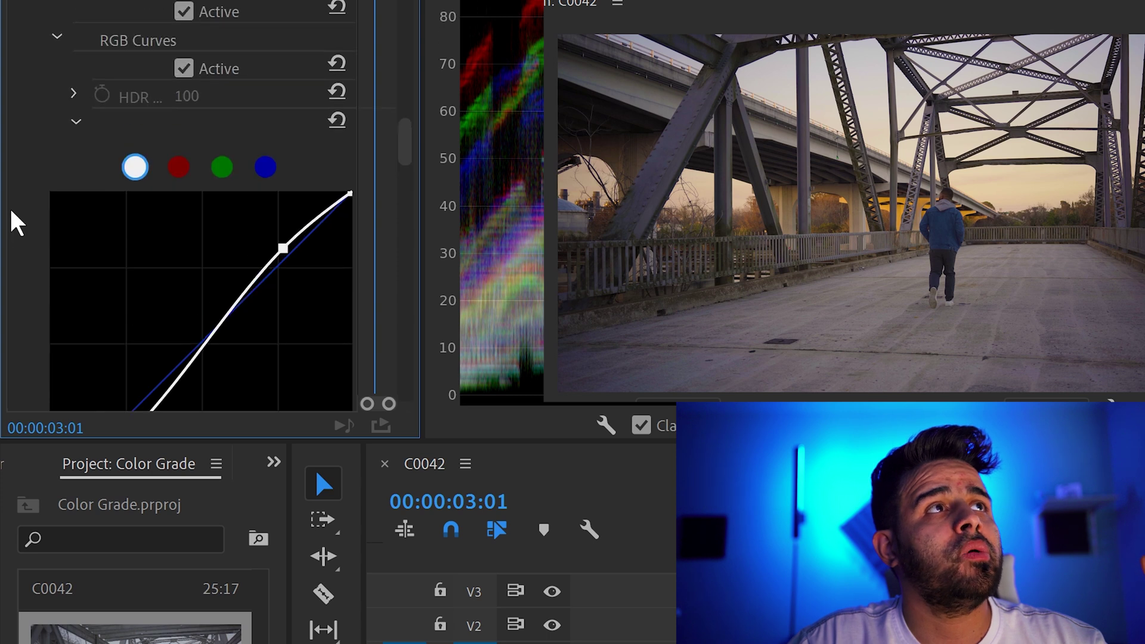
scroll(14, 222, "up", 10)
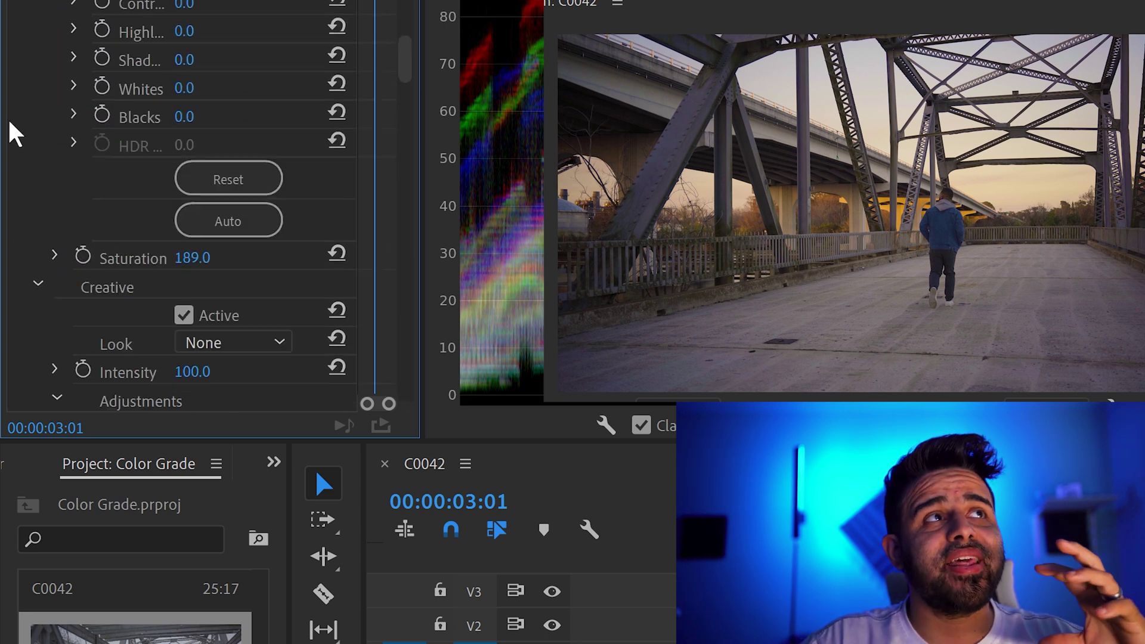
scroll(45, 143, "up", 3)
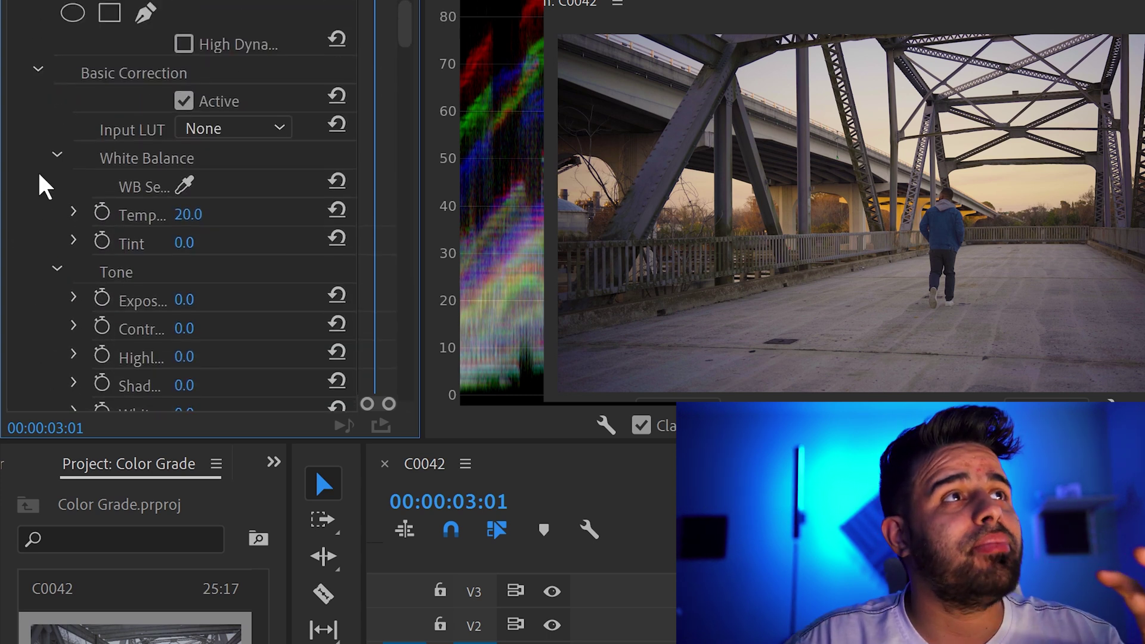
scroll(79, 208, "down", 2)
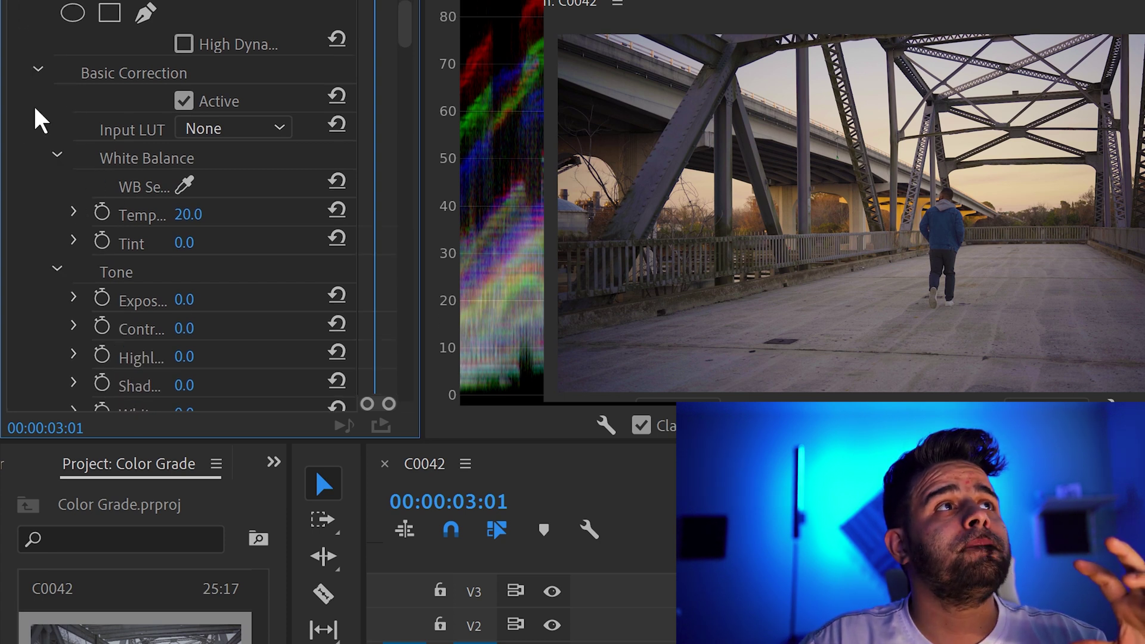
Step: Browse for a custom Creative look in the Peter McKinnon LUTS - Cine Pack 1 folder on the LS FILMS (G:) drive
left_click(37, 70)
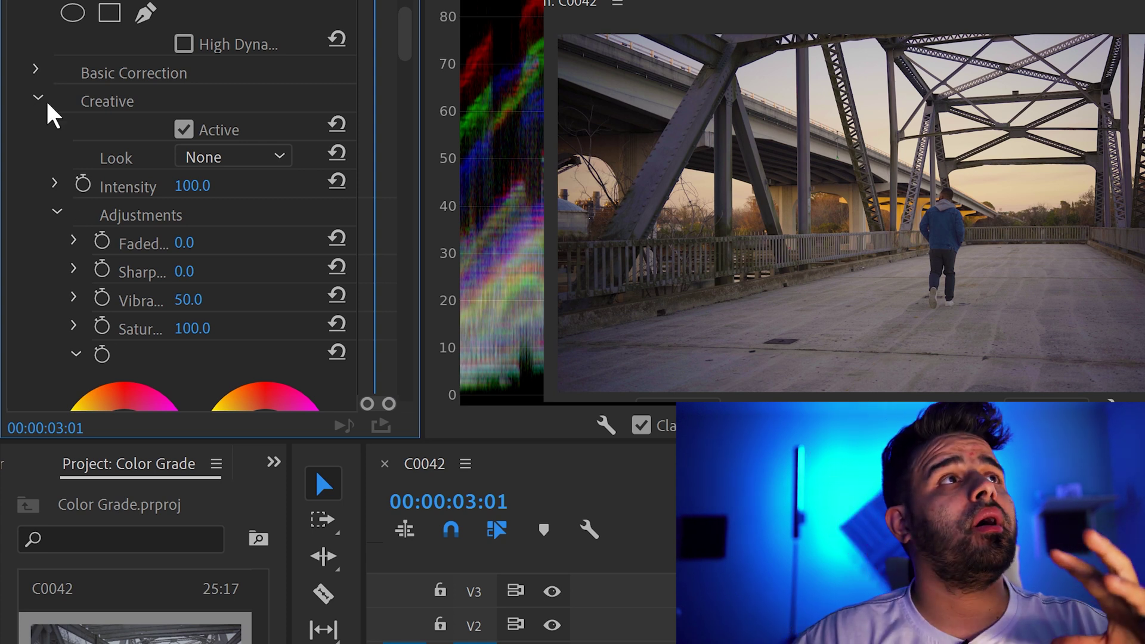
left_click(253, 158)
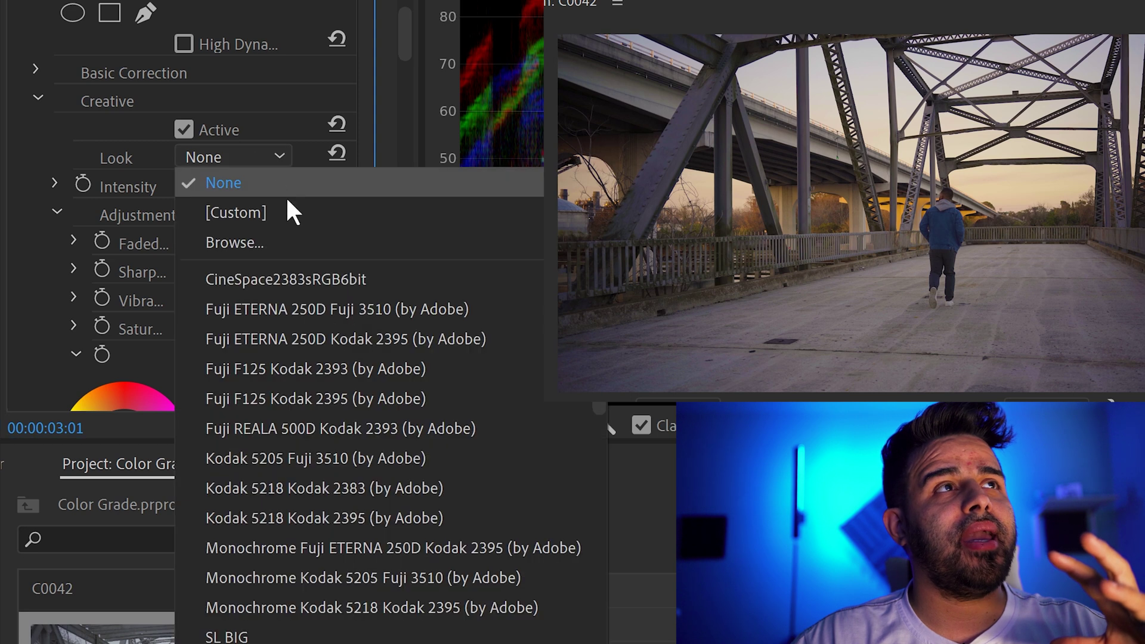
left_click(296, 236)
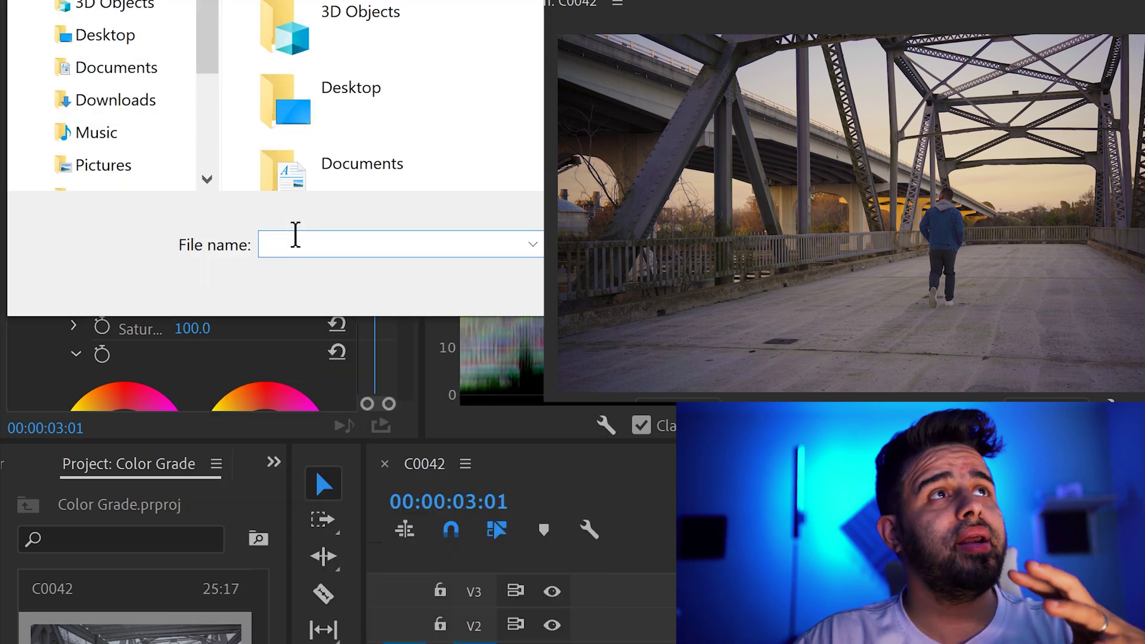
scroll(147, 106, "down", 2)
left_click(147, 98)
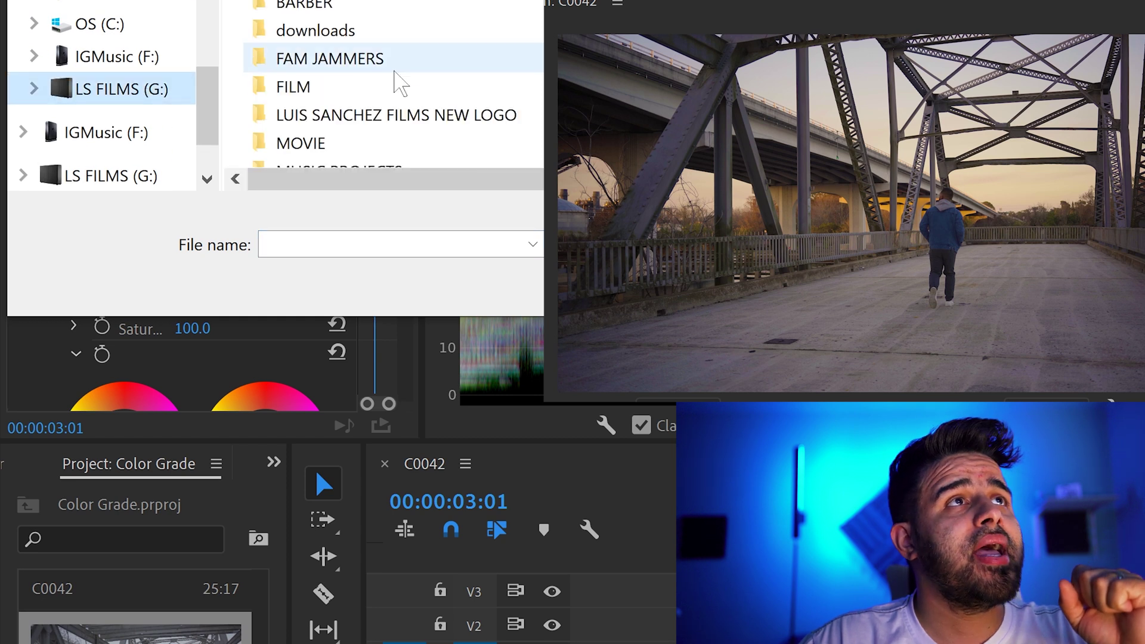
scroll(396, 82, "down", 3)
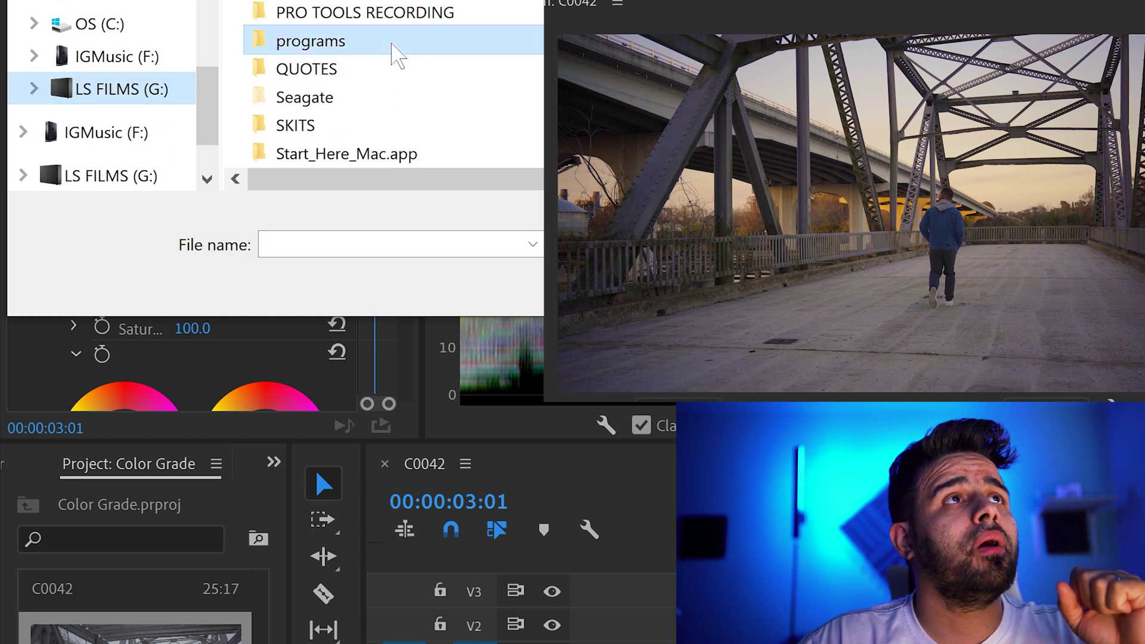
double_click(392, 45)
double_click(392, 52)
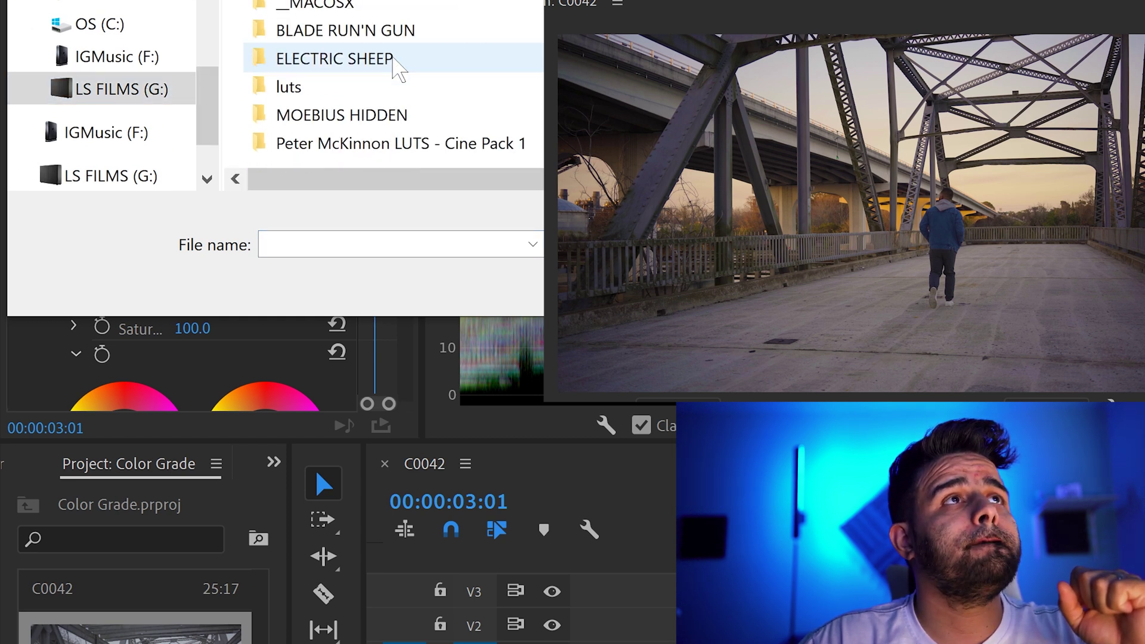
double_click(401, 146)
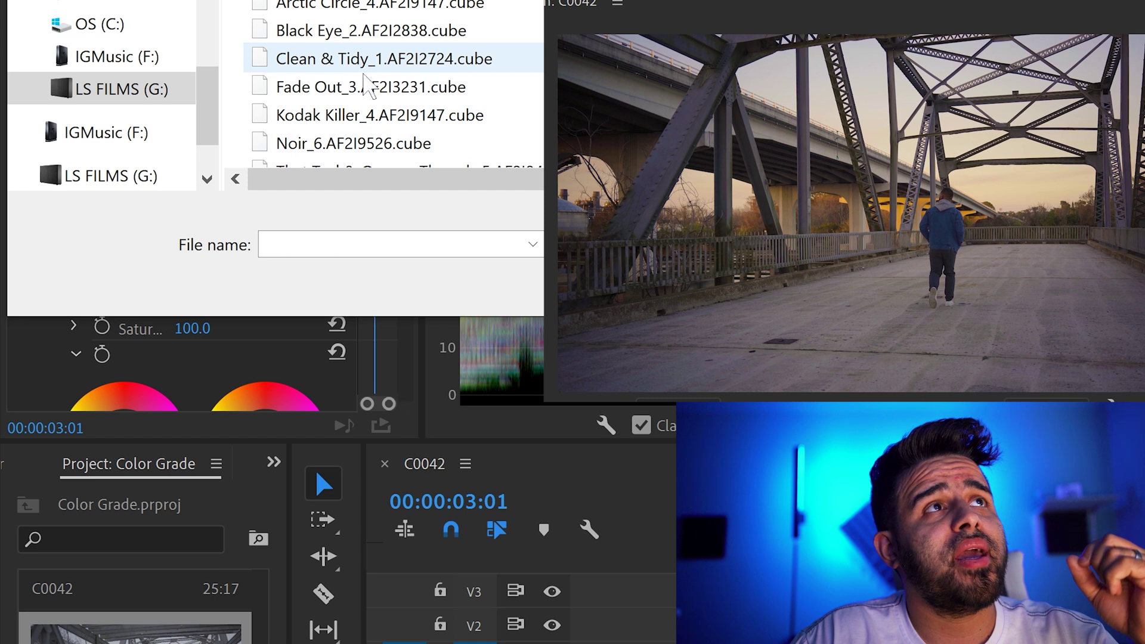
Step: Load the Kodak Killer_4.AF2I9147.cube LUT as the Creative look
scroll(374, 103, "down", 1)
left_click(377, 92)
double_click(377, 97)
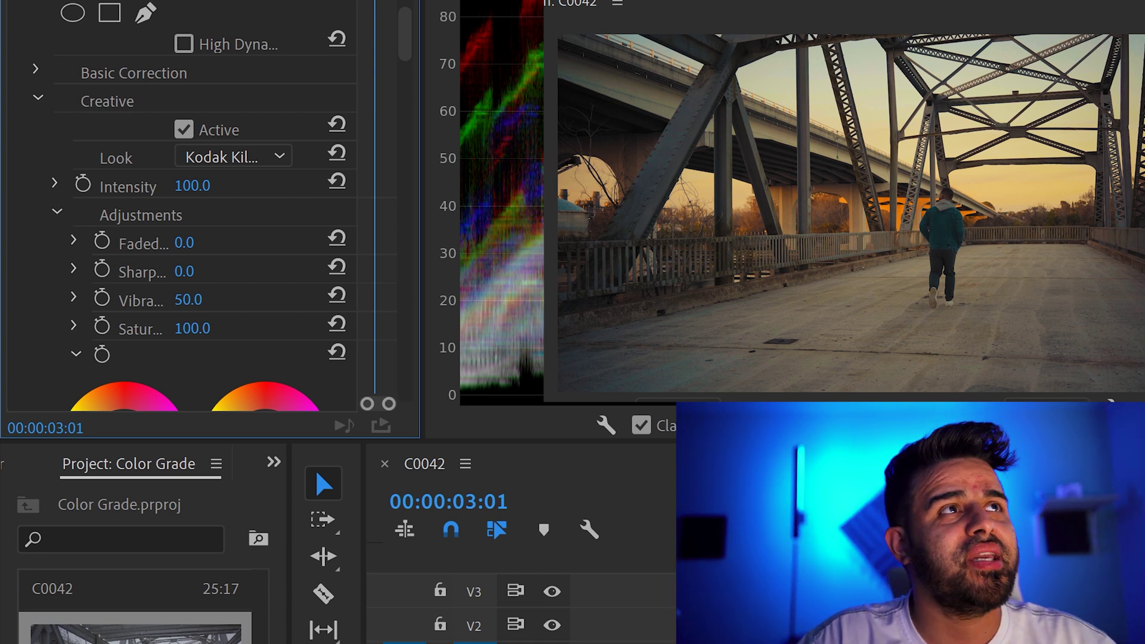
Step: Collapse Lumetri Color and expand Colorista IV to review its 3-Way color wheels
scroll(16, 94, "down", 5)
scroll(18, 95, "up", 6)
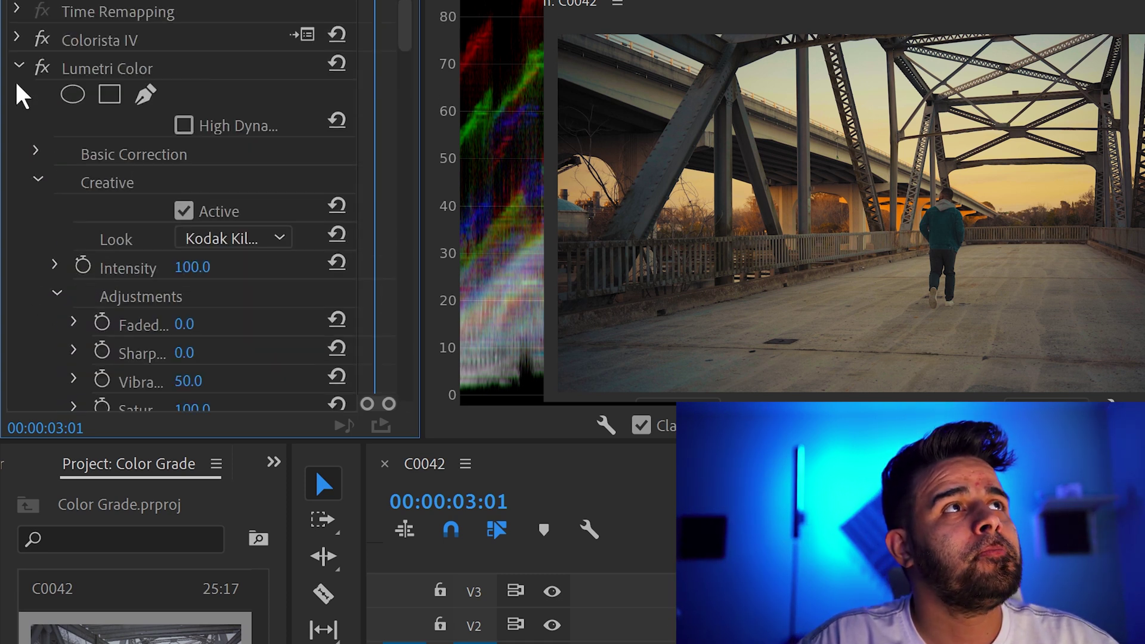
left_click(22, 67)
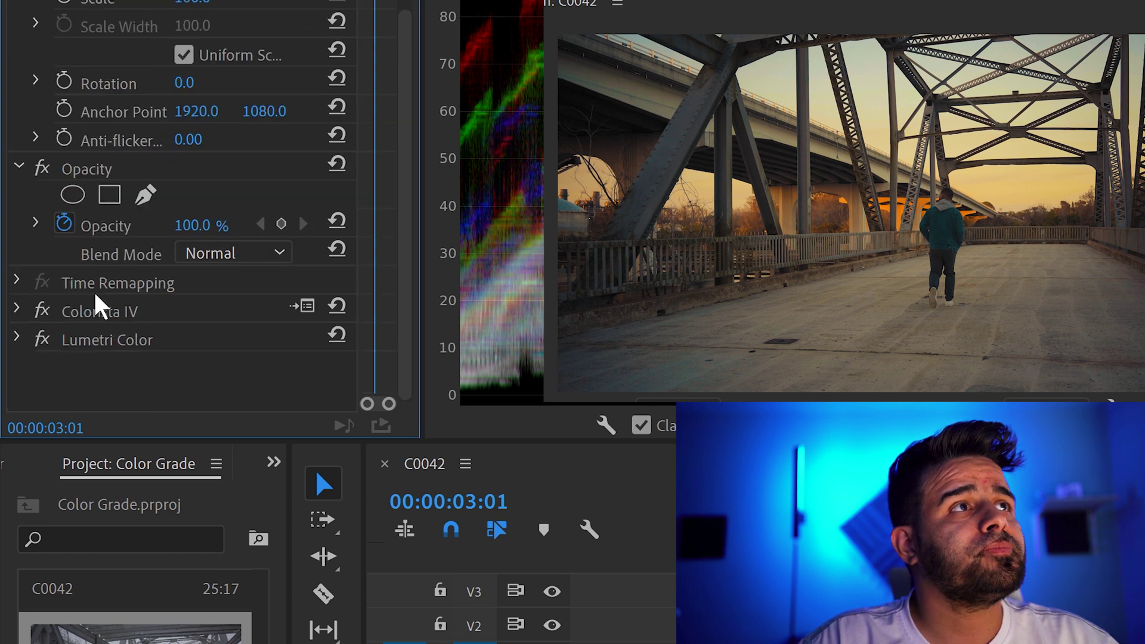
left_click(22, 310)
scroll(26, 342, "down", 8)
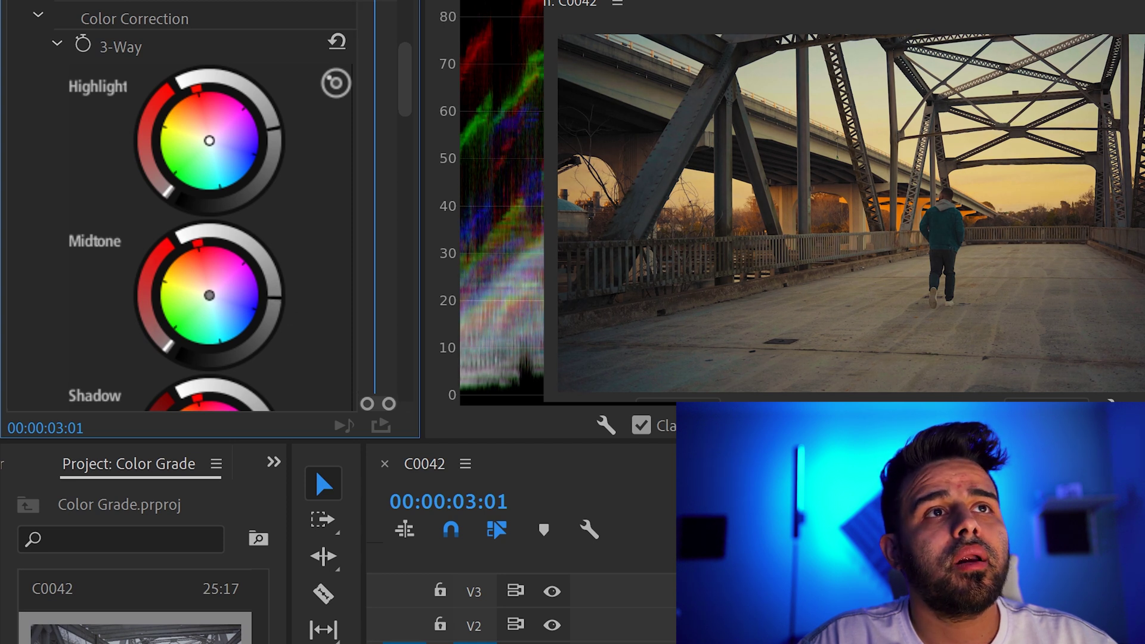
Step: Play back the graded clip and step back frame by frame to 00:00:05:04
key("space")
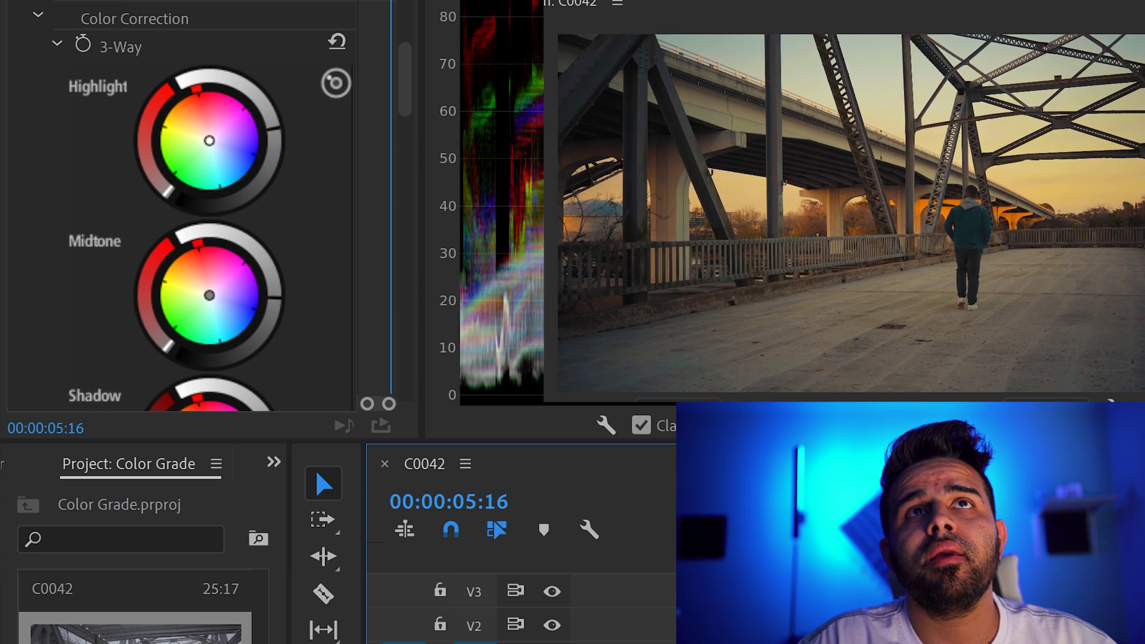
key("Left")
key("Left")
key("Left")
key("Left")
key("Left")
key("Left")
key("Left")
key("Left")
key("Left")
key("Left")
key("Left")
key("Left")
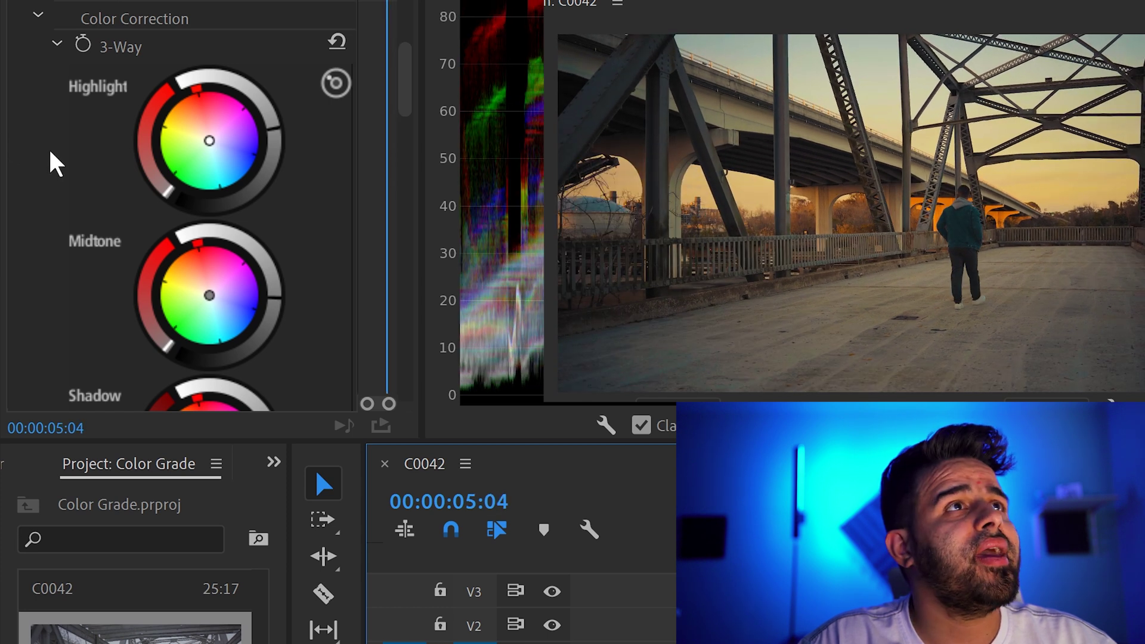
Step: Collapse Colorista IV and expand the Lumetri Color effect down to its Creative section
scroll(12, 54, "up", 5)
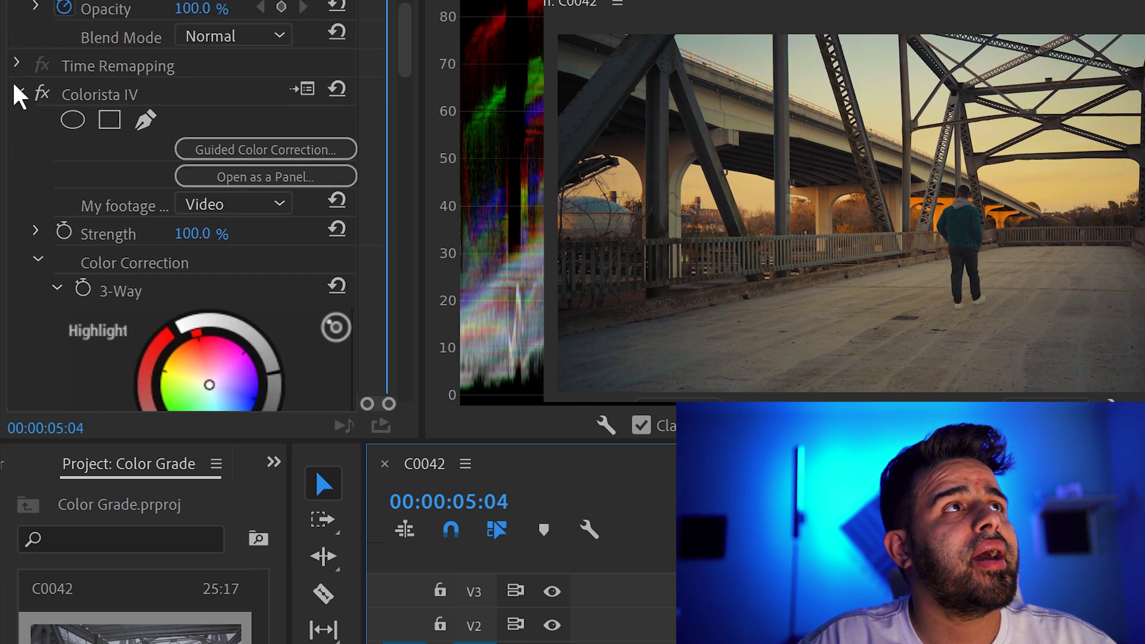
left_click(19, 94)
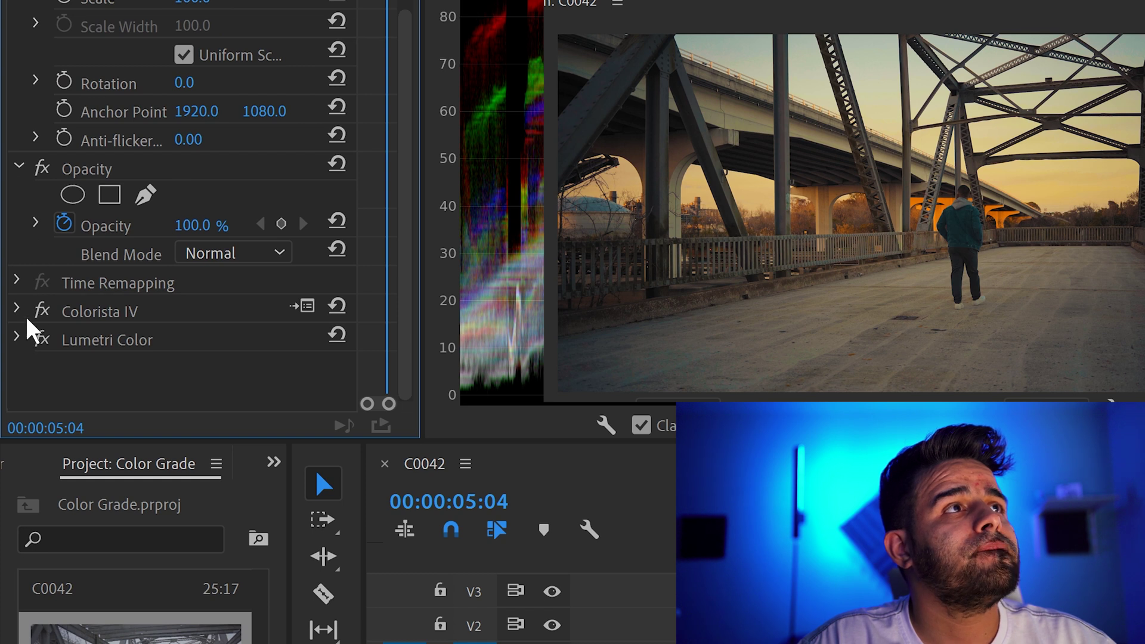
left_click(20, 338)
scroll(39, 362, "down", 3)
scroll(38, 361, "down", 3)
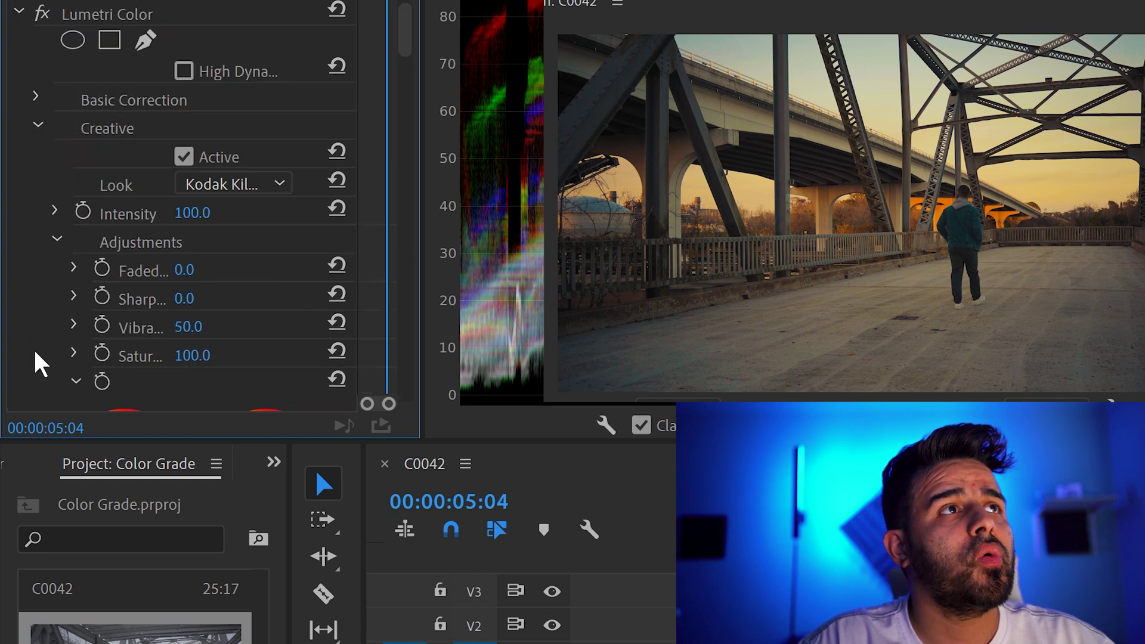
Step: Set the Basic Correction exposure to 0.2 and reset the contrast
left_click(72, 351)
scroll(70, 334, "down", 3)
scroll(39, 48, "up", 1)
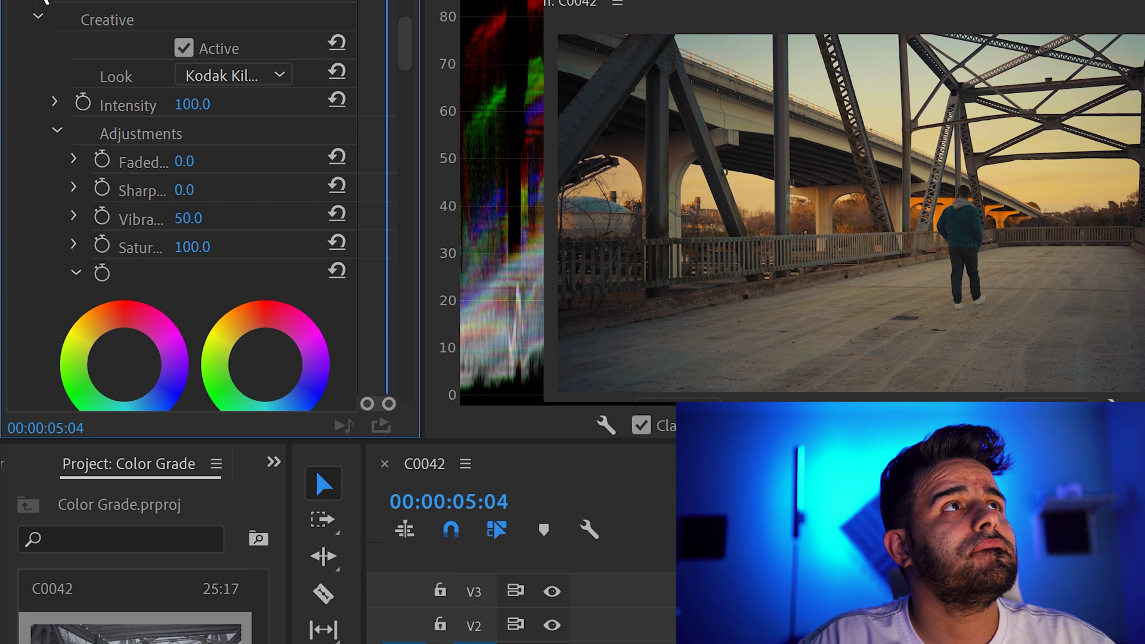
scroll(42, 24, "up", 8)
scroll(45, 204, "down", 1)
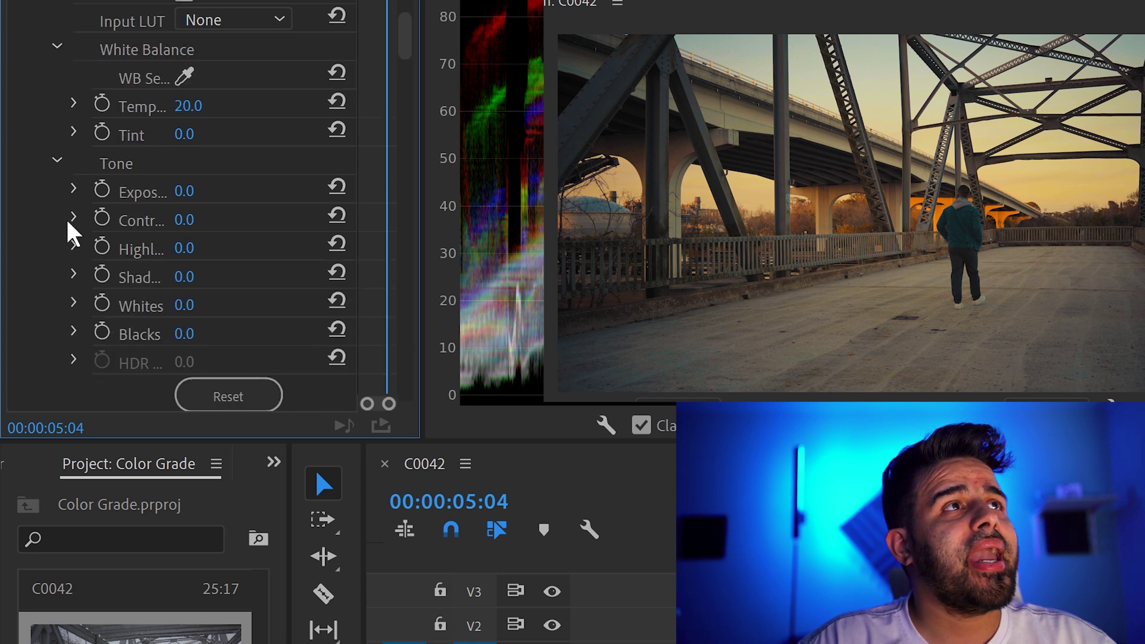
left_click_drag(181, 197, 186, 220)
left_click(336, 216)
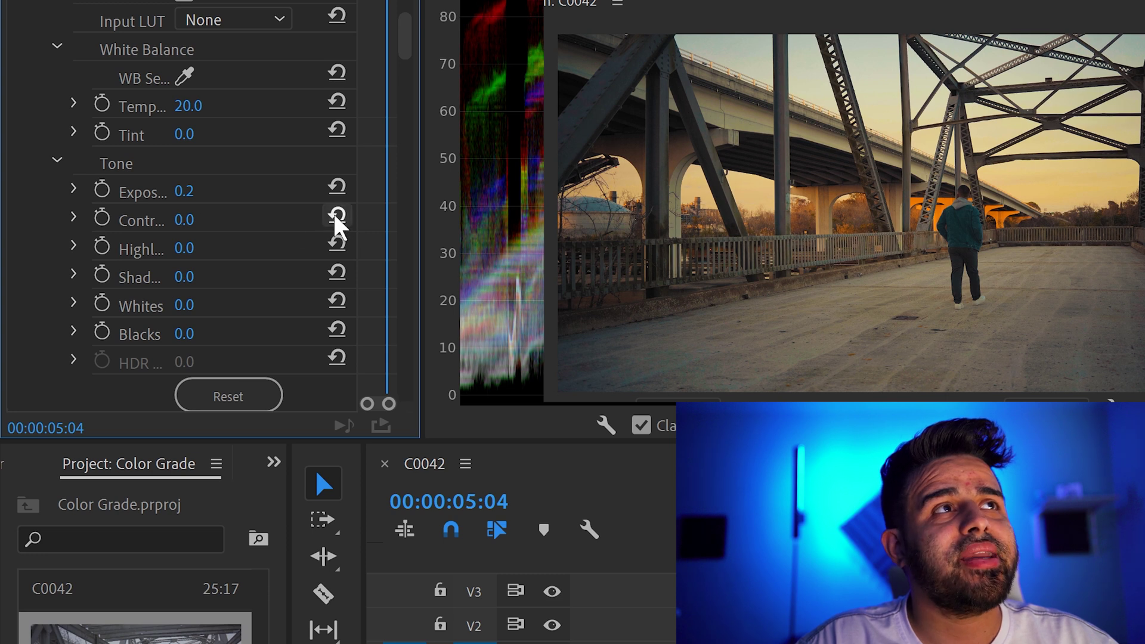
Step: Refine the white RGB curve by raising its highlight point slightly and fine-tuning its shadow point
scroll(45, 290, "down", 8)
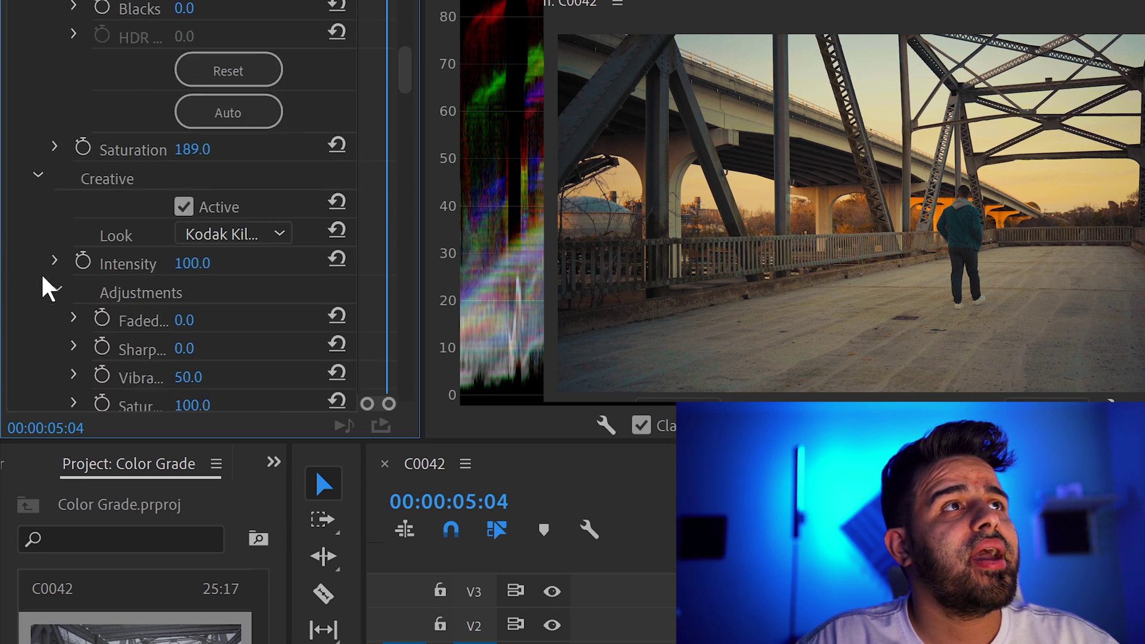
scroll(46, 280, "down", 6)
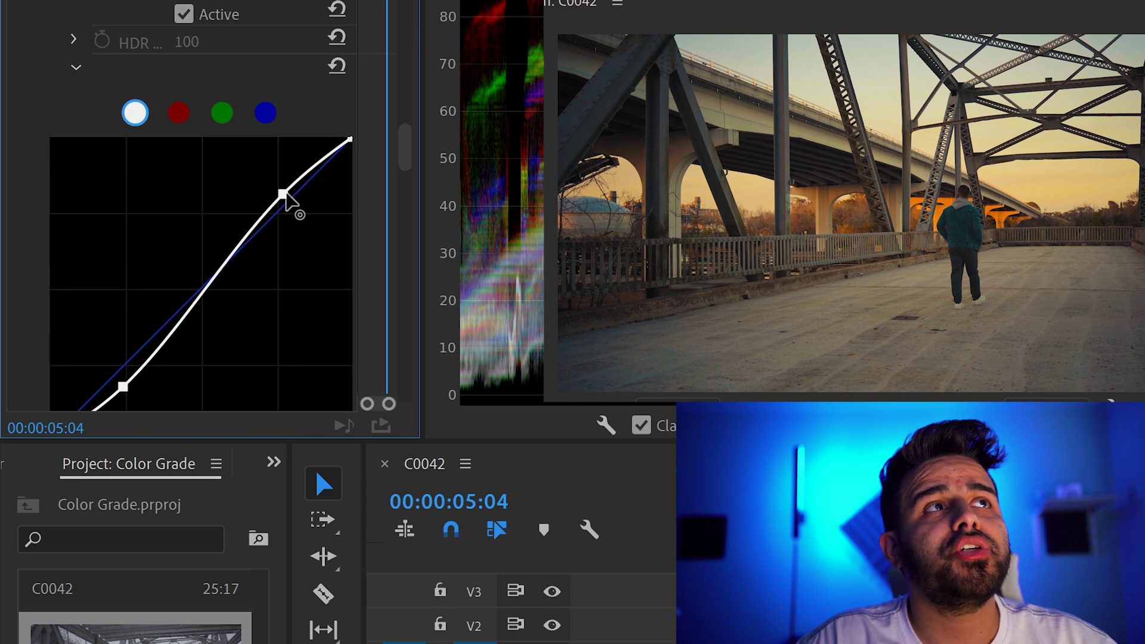
left_click_drag(283, 194, 284, 184)
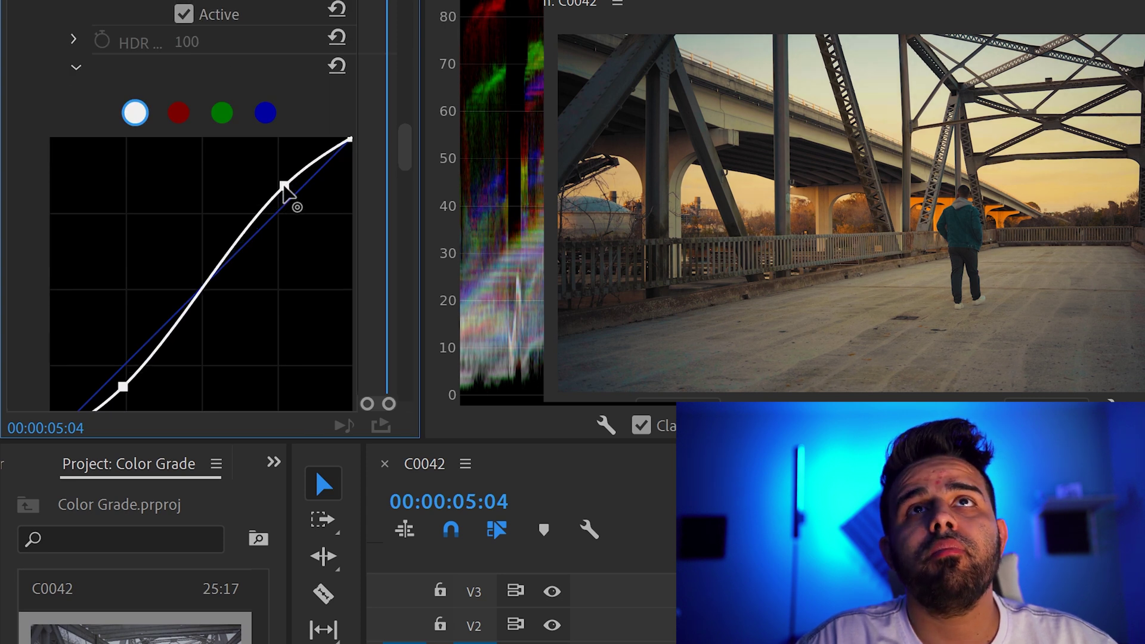
left_click_drag(285, 189, 285, 192)
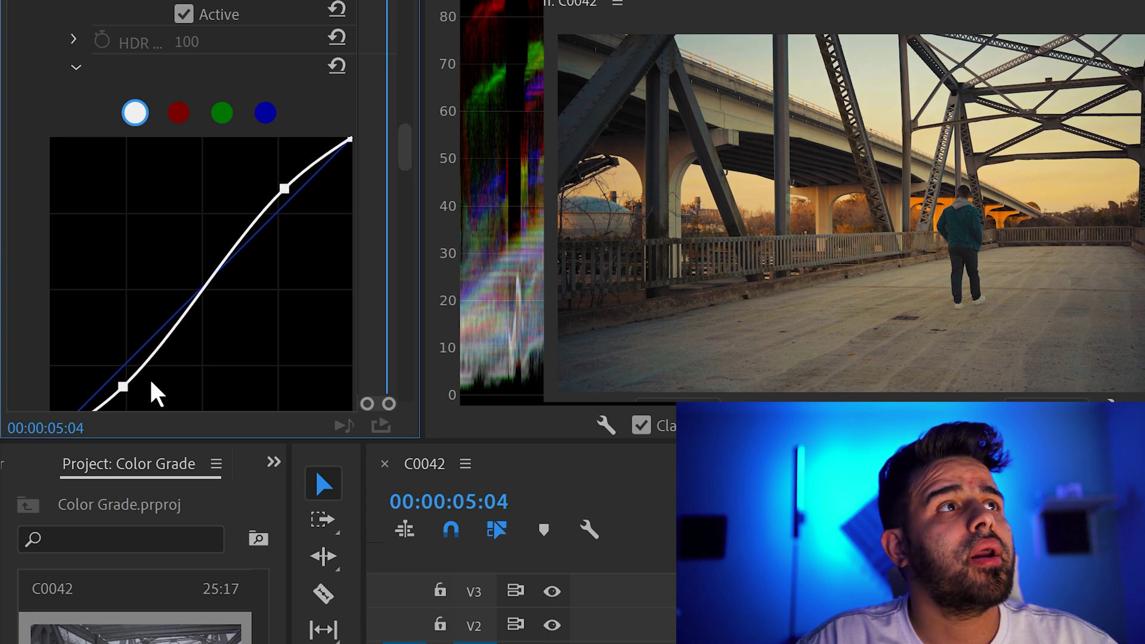
scroll(95, 317, "down", 3)
left_click_drag(115, 220, 122, 226)
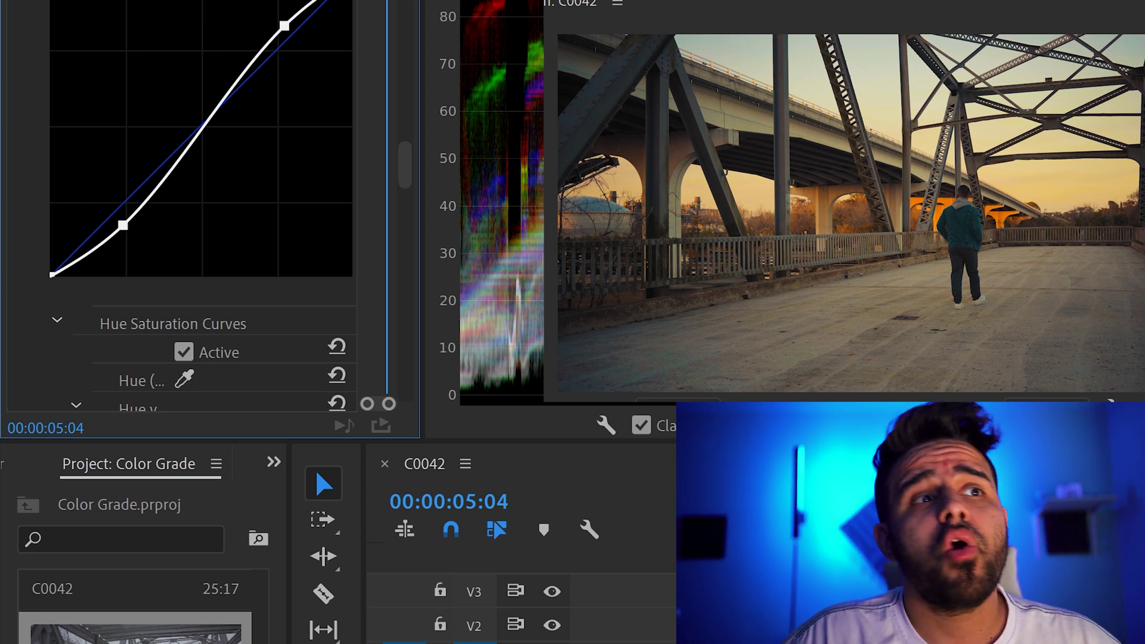
Step: Add Black Cinematic Lines 4K.png from File Explorer to track V2 across all clips, and play the sequence from the start to 00:00:05:07
key("super+x")
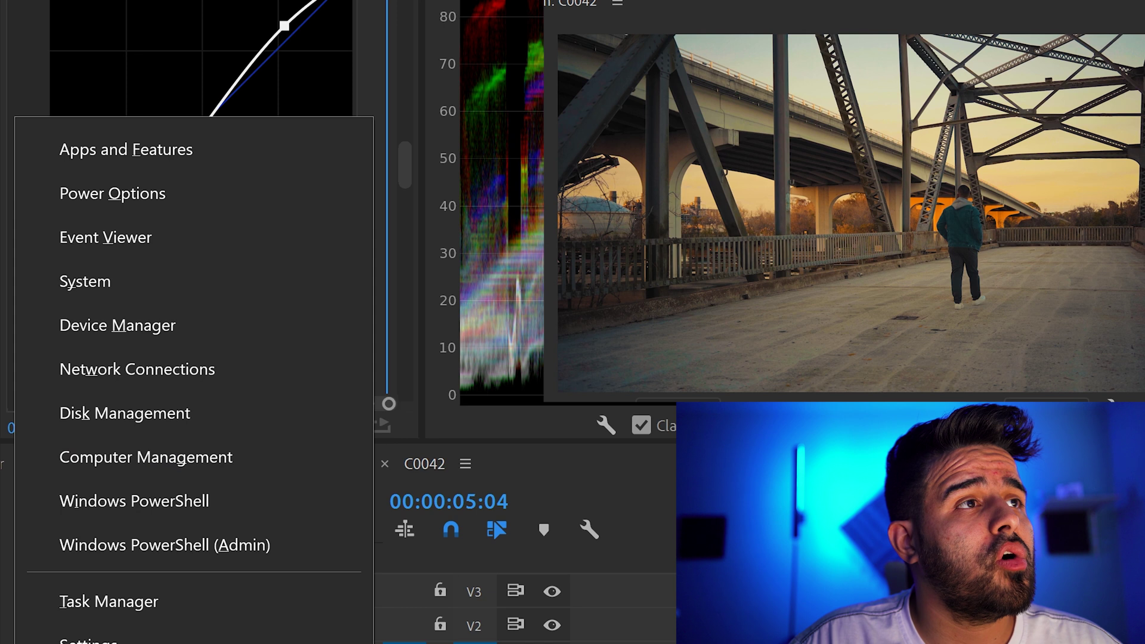
key("Escape")
key("super+e")
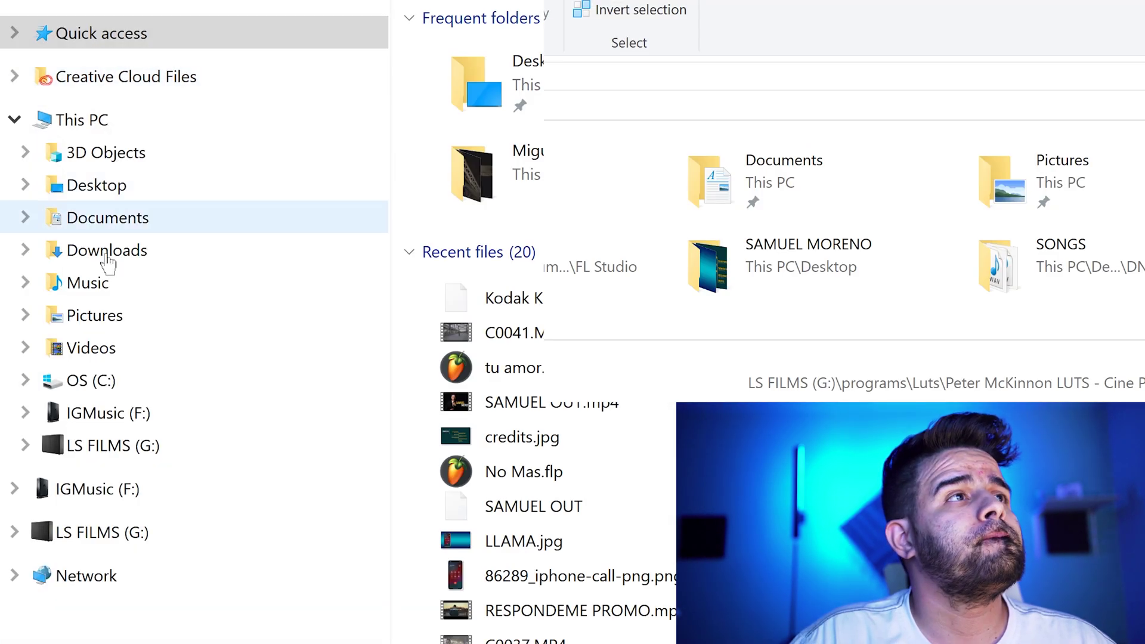
left_click(116, 447)
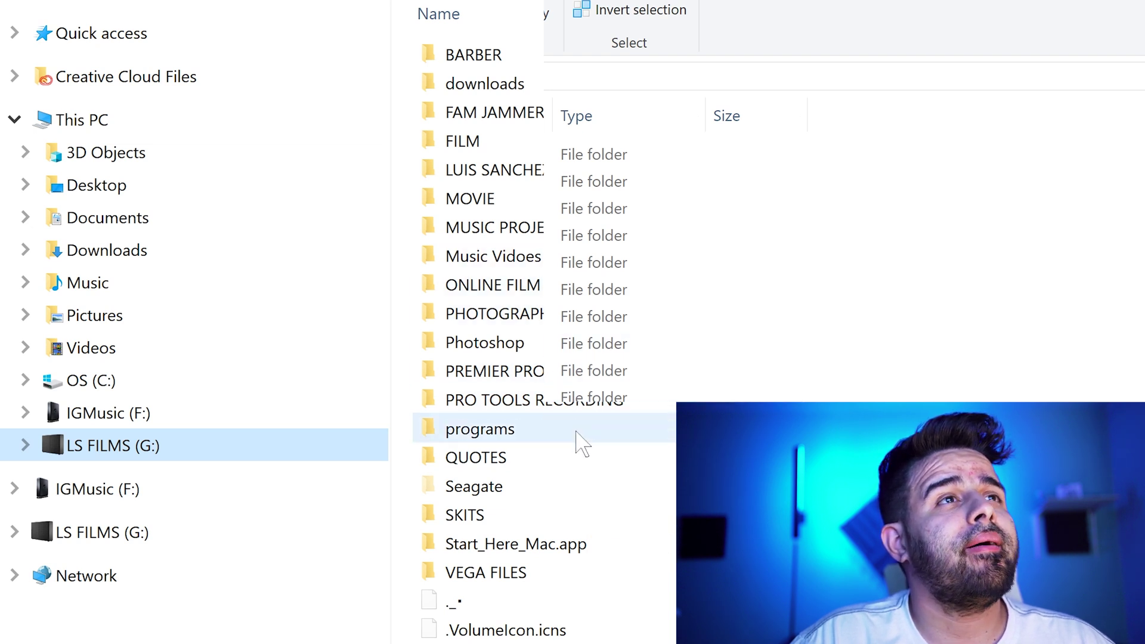
key("Return")
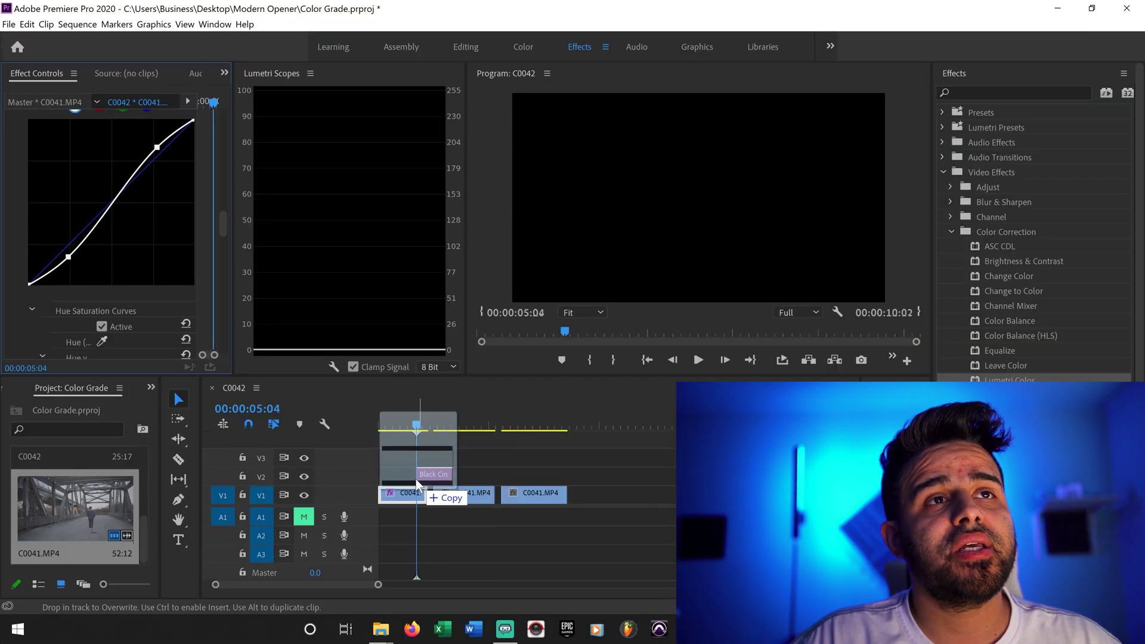
left_click_drag(416, 478, 566, 474)
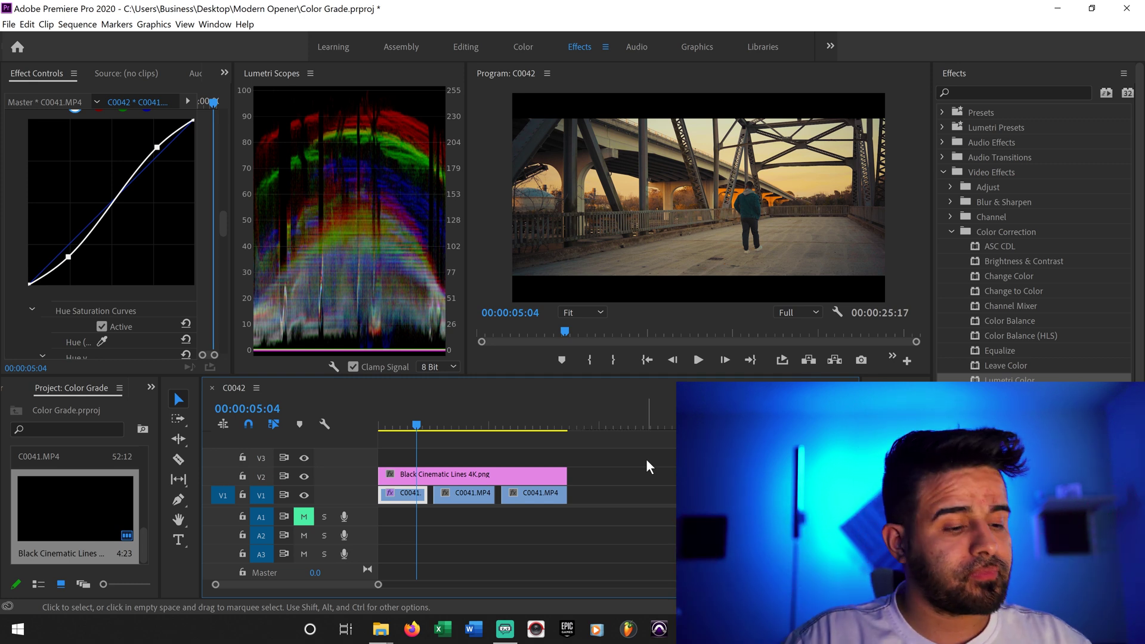
left_click(652, 353)
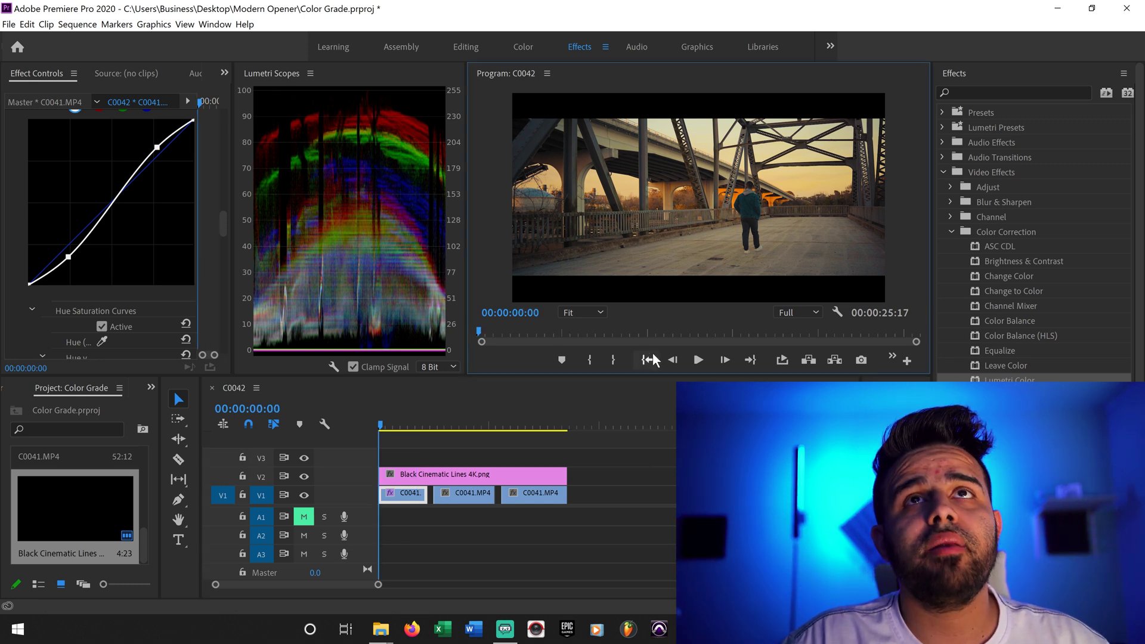
key("space")
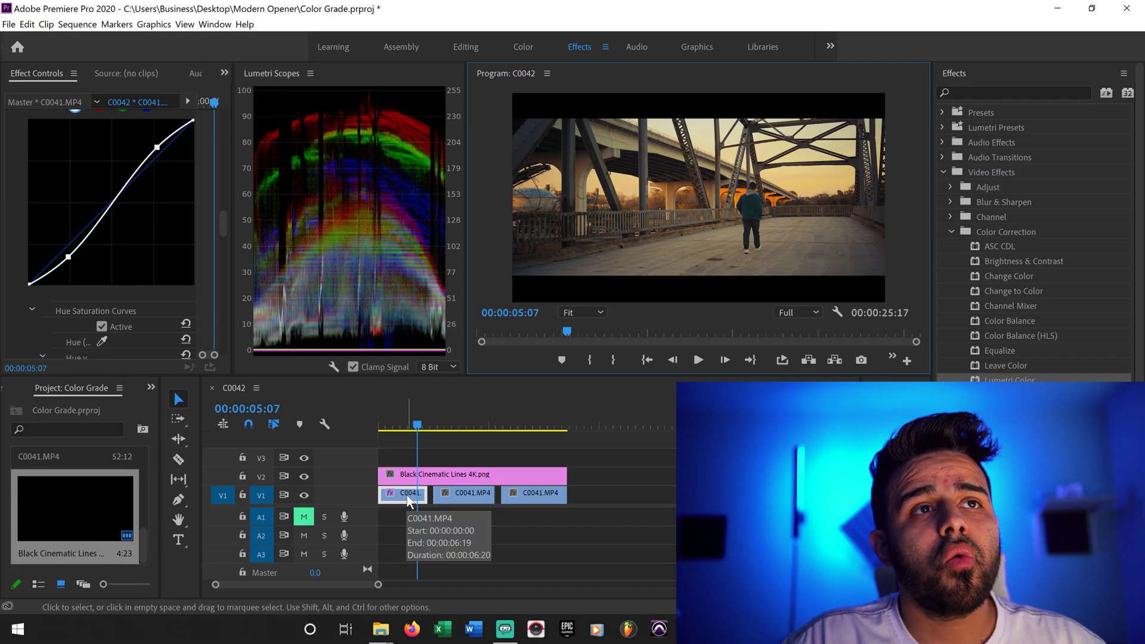
Step: Copy the first C0041.MP4 clip and paste its Colorista IV and Lumetri Color attributes onto the other two clips on V1
right_click(409, 500)
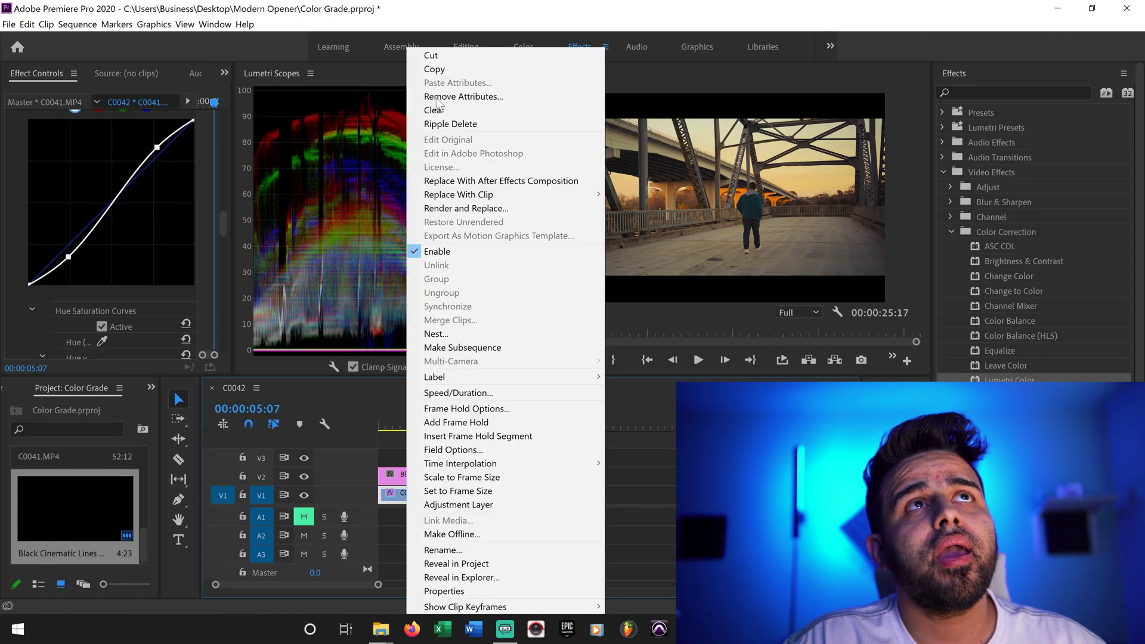
left_click(442, 70)
left_click_drag(583, 502, 454, 494)
right_click(480, 499)
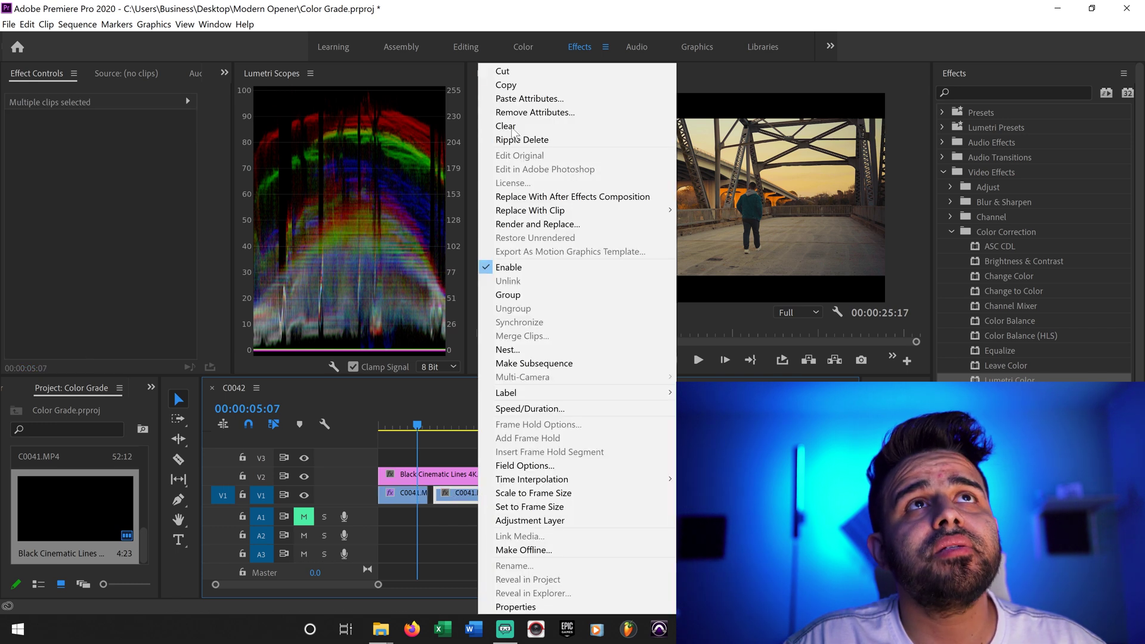
left_click(523, 99)
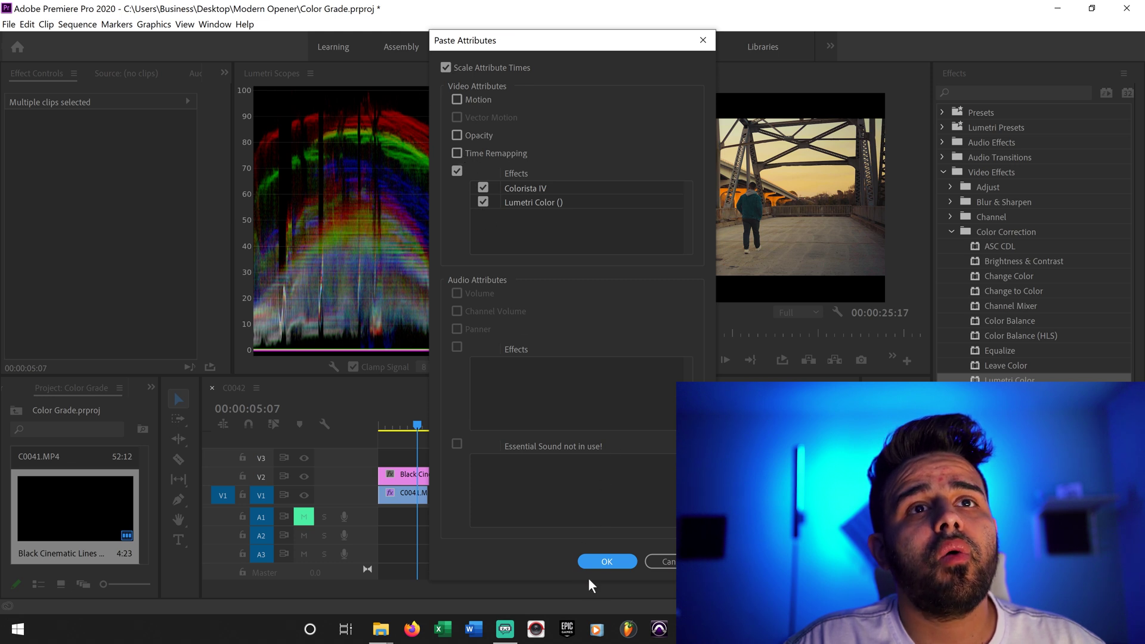
left_click(606, 561)
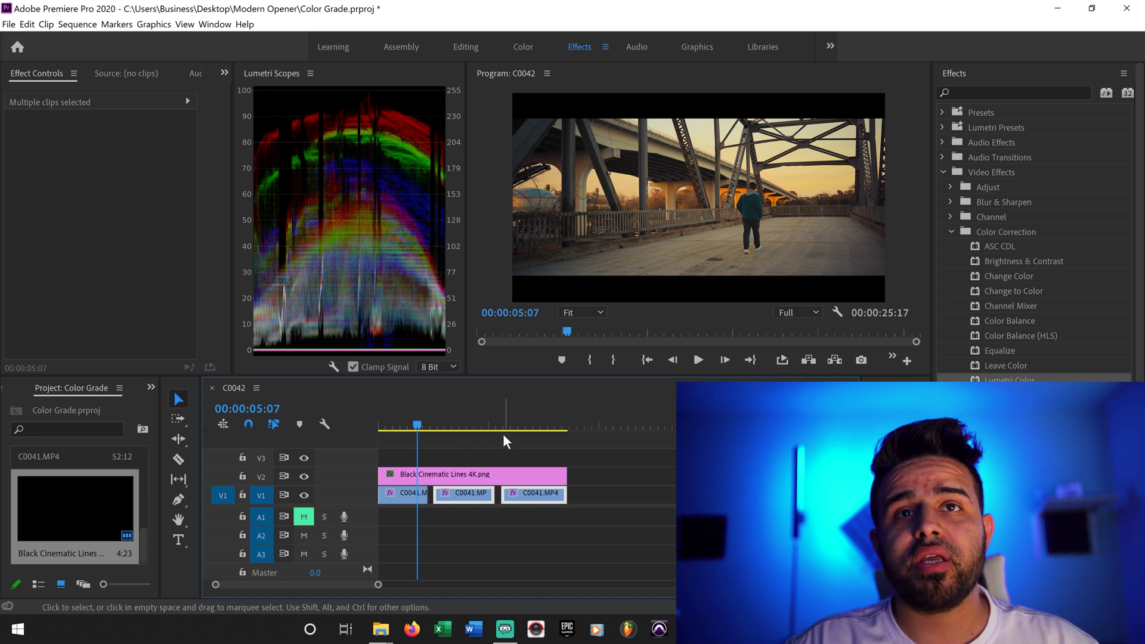
Step: Play the graded sequence from 00:00:05:07 into the third clip and park the playhead at 00:00:20:10
key("space")
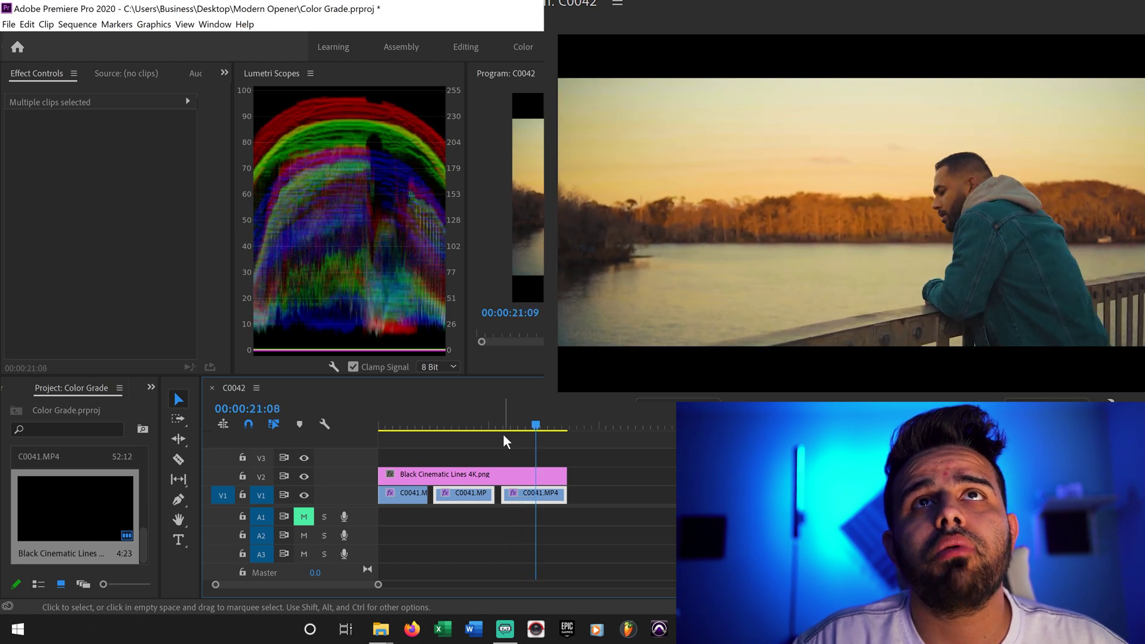
key("space")
left_click(532, 428)
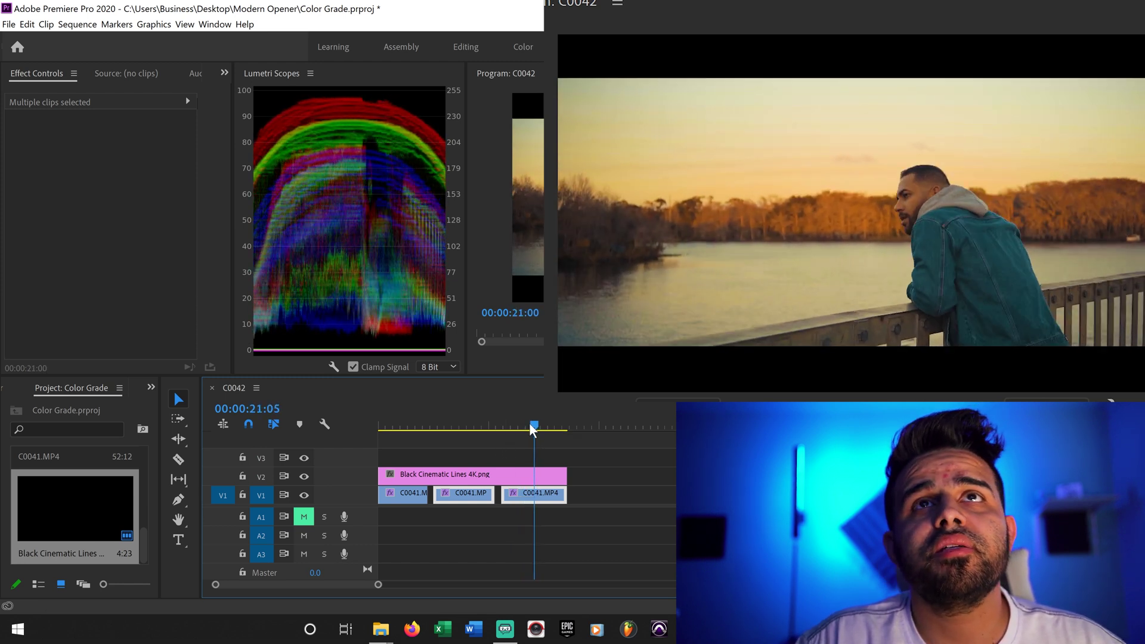
left_click_drag(532, 428, 529, 428)
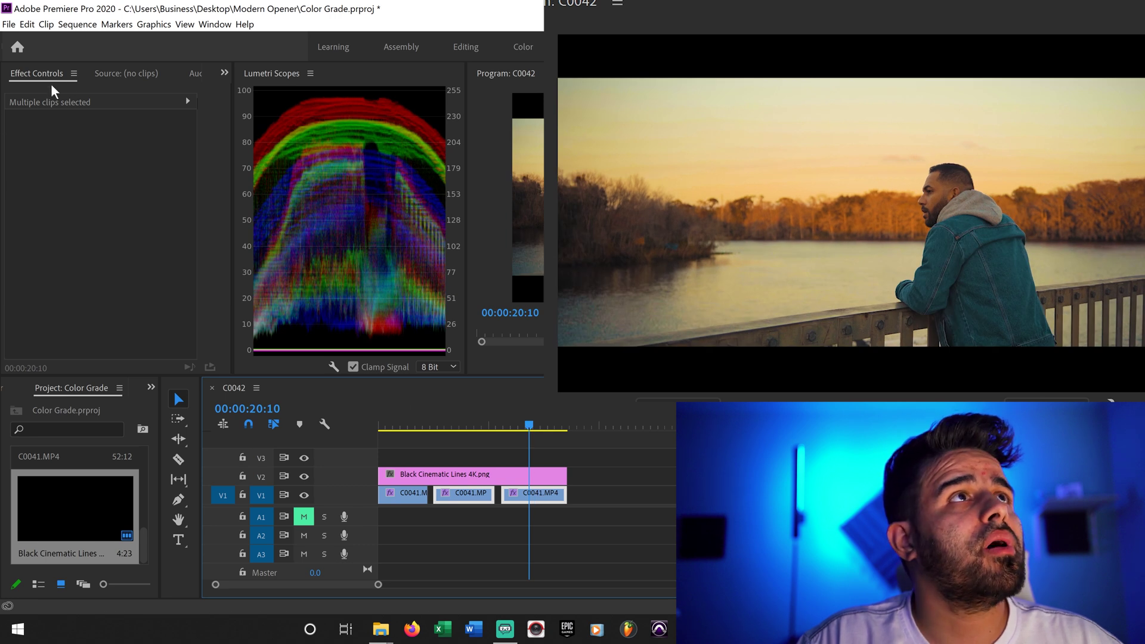
Step: Select the third C0041.MP4 clip on V1 and examine its pasted Colorista IV color correction settings
left_click(536, 493)
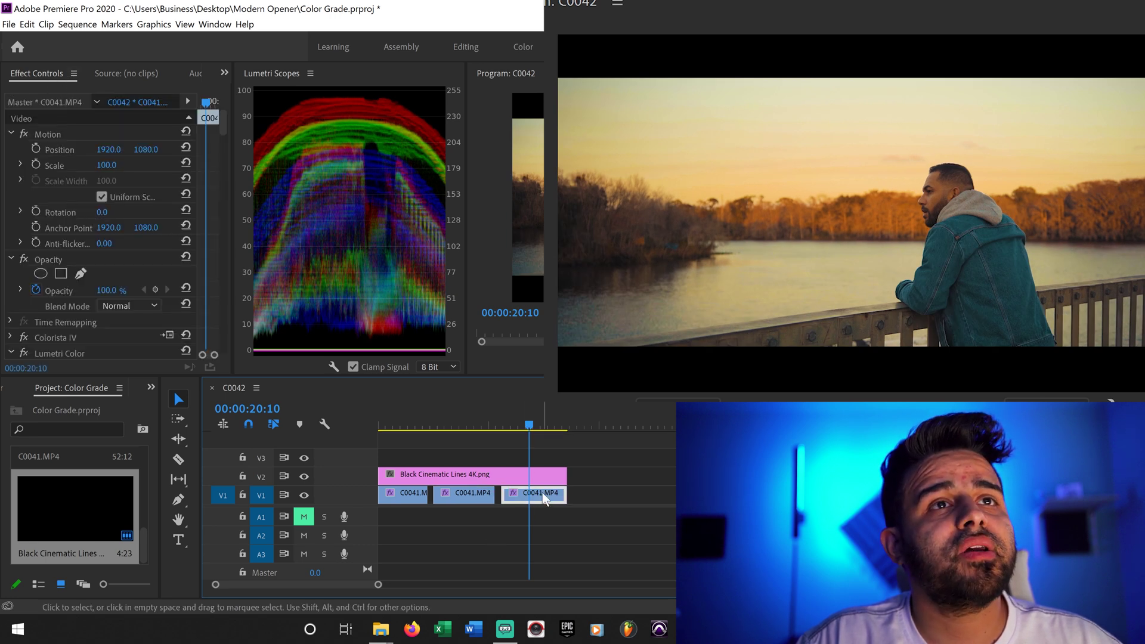
scroll(43, 296, "down", 2)
left_click(10, 262)
scroll(35, 286, "down", 4)
scroll(34, 284, "down", 5)
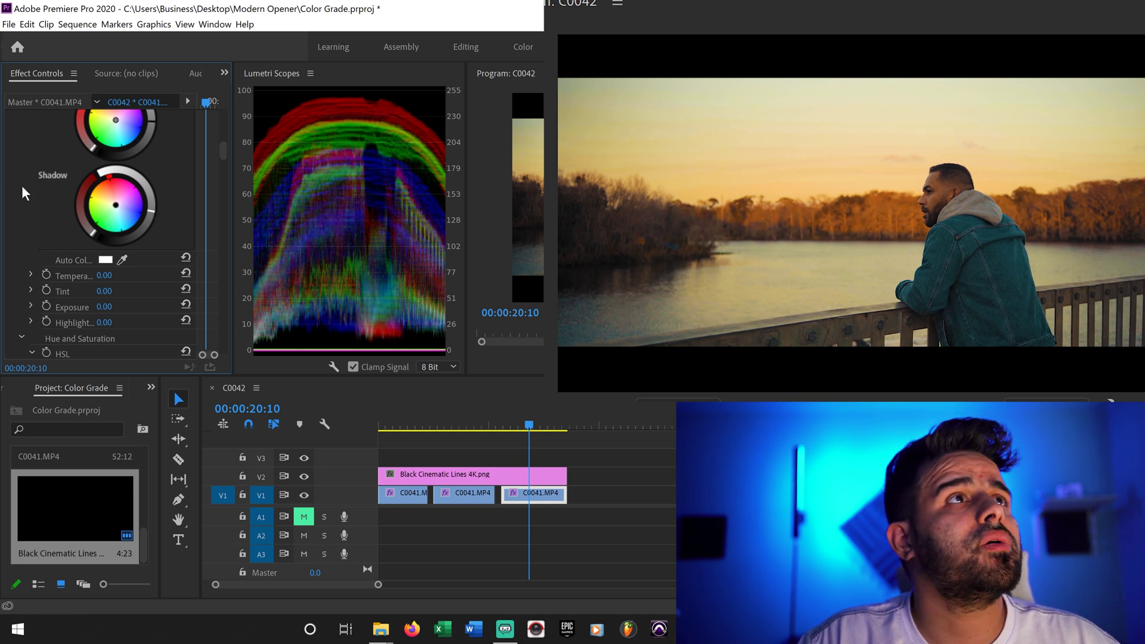
scroll(27, 177, "up", 6)
scroll(15, 161, "up", 2)
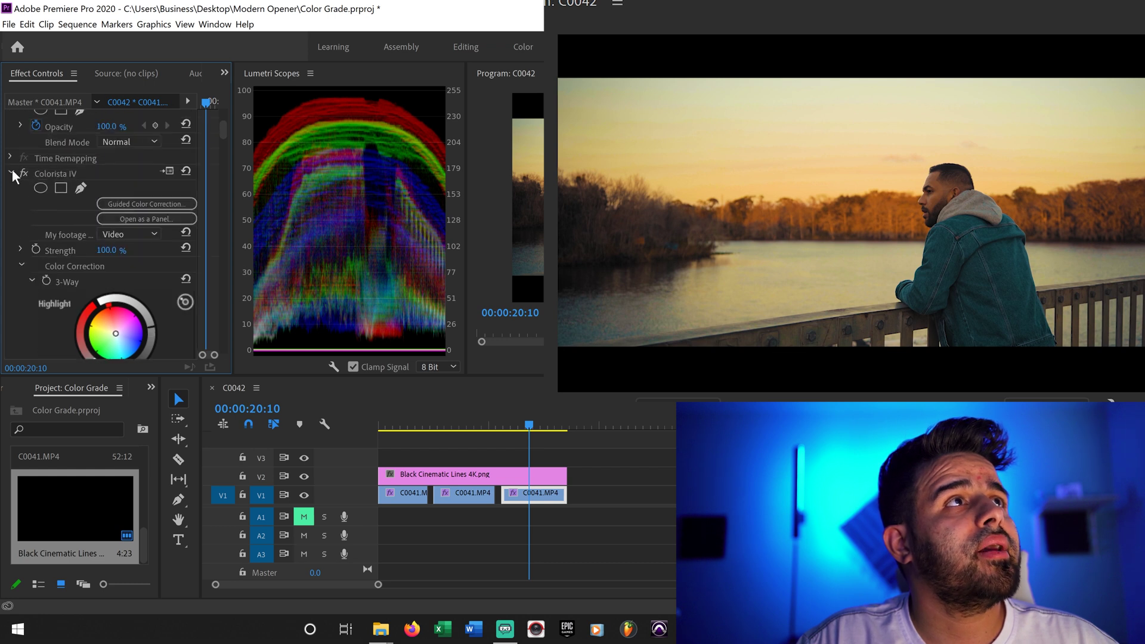
left_click(10, 172)
Step: Lower the shadow point of the white RGB curve slightly in the third clip's Lumetri Color effect
scroll(6, 253, "down", 4)
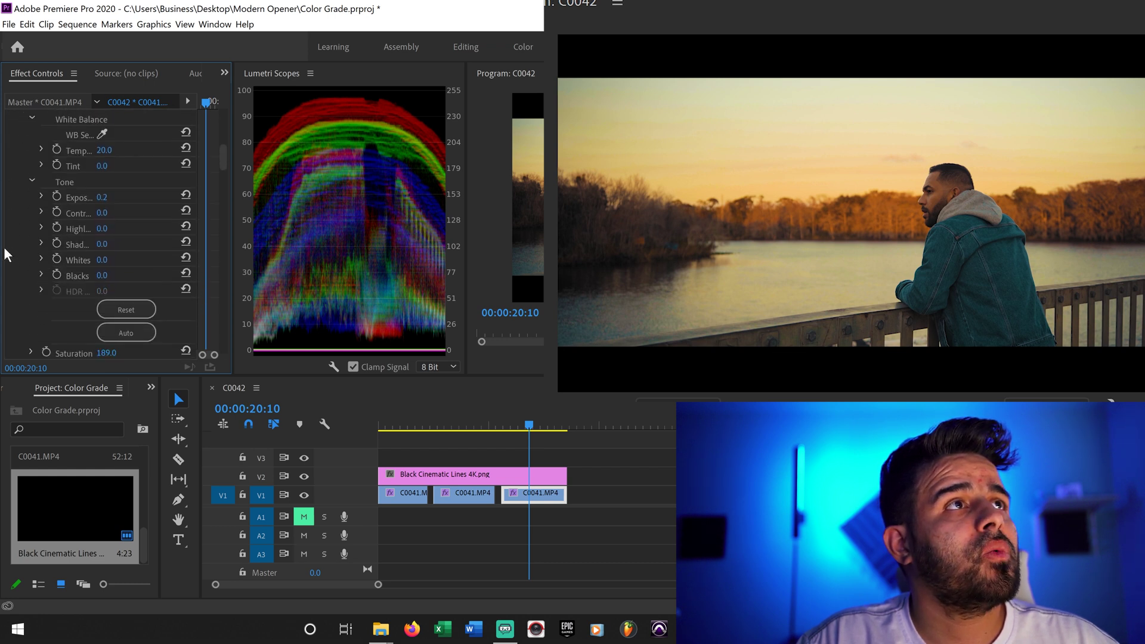
scroll(65, 290, "down", 3)
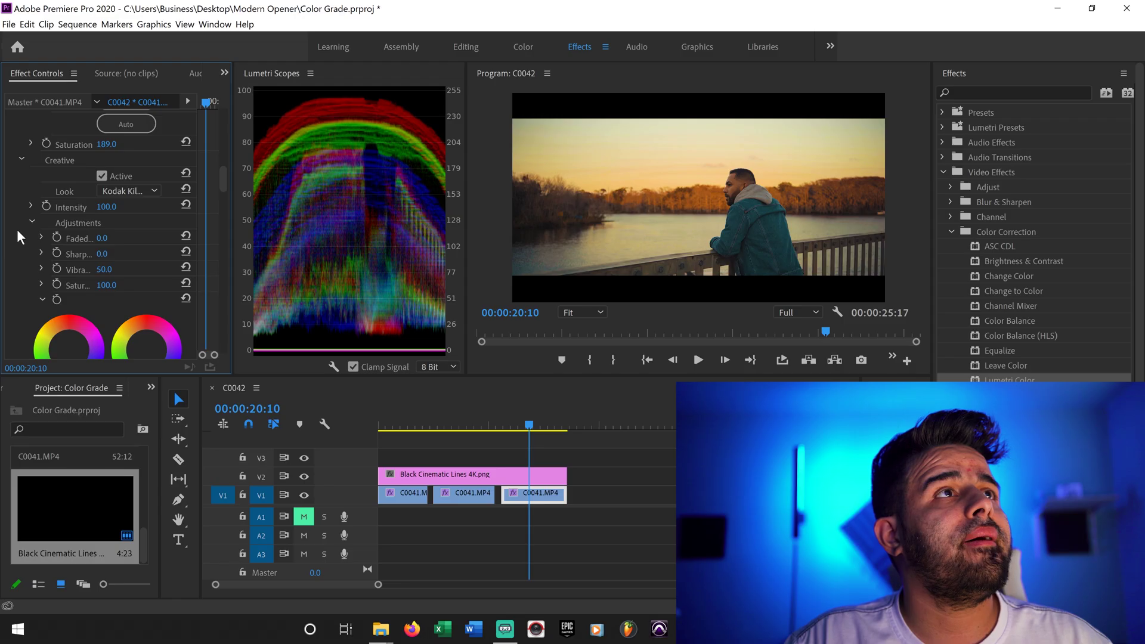
scroll(11, 229, "down", 10)
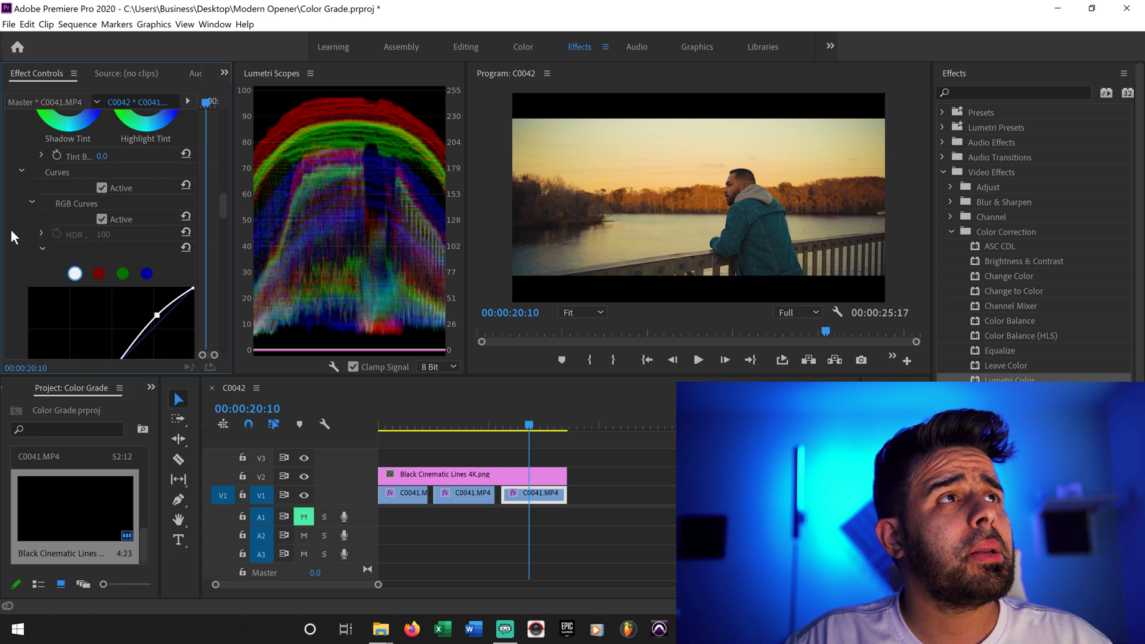
scroll(11, 229, "down", 3)
mouse_move(73, 298)
left_mouse_down()
mouse_move(84, 301)
mouse_move(69, 307)
left_mouse_up()
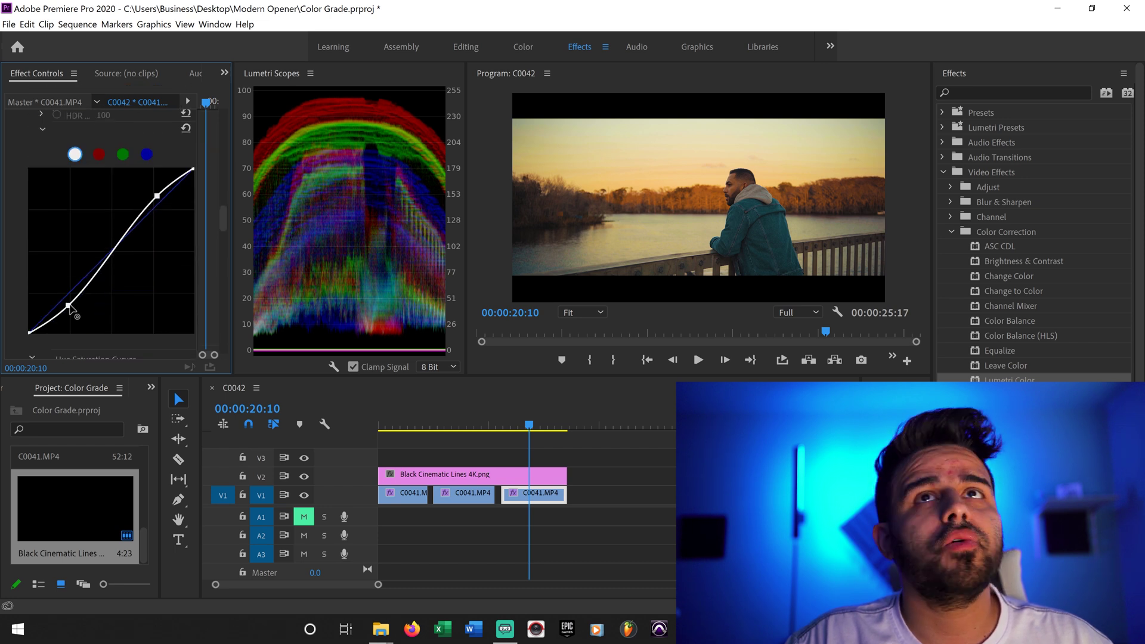